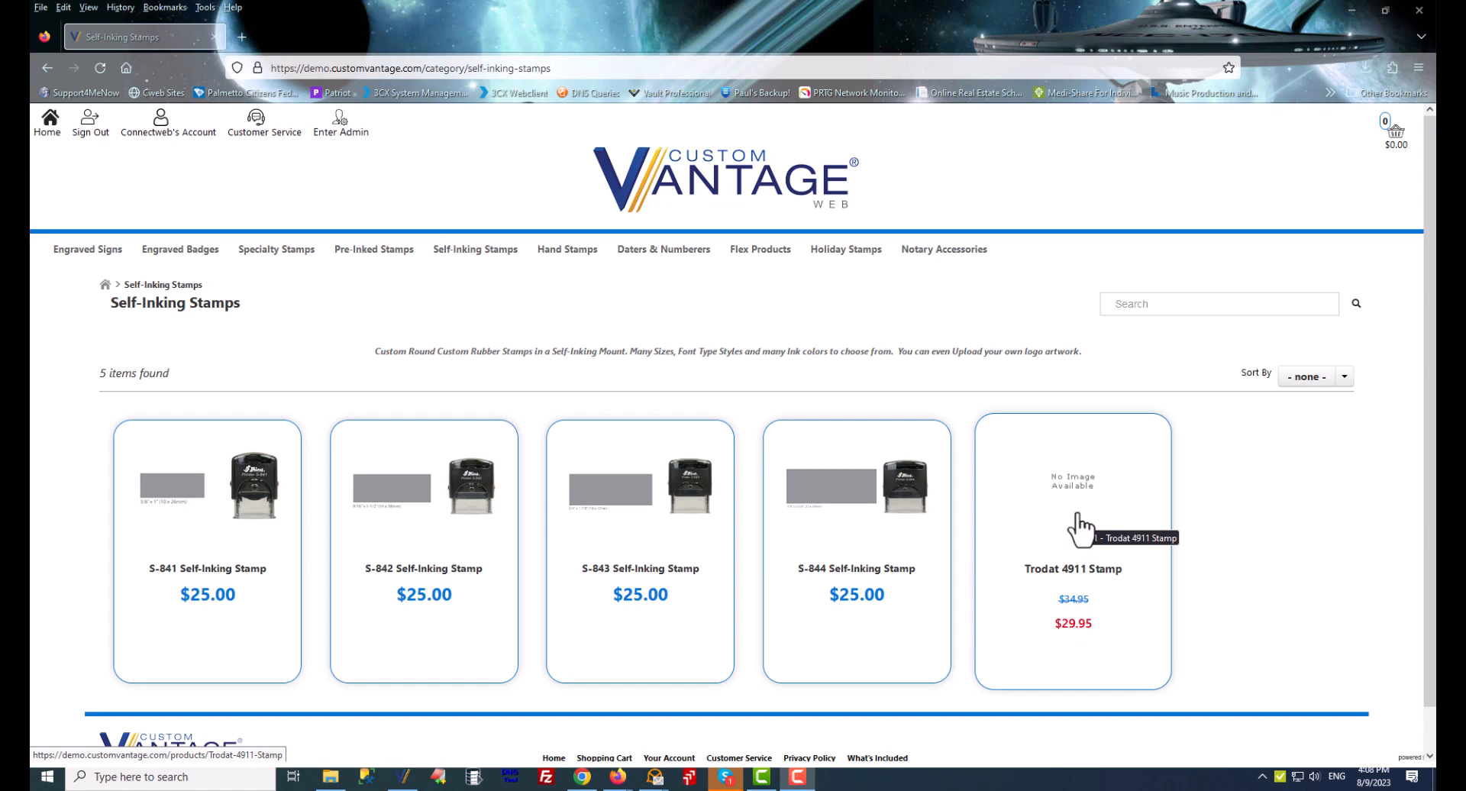
Open the store administration, edit product 4911 and look over its product images page.
left_click(343, 134)
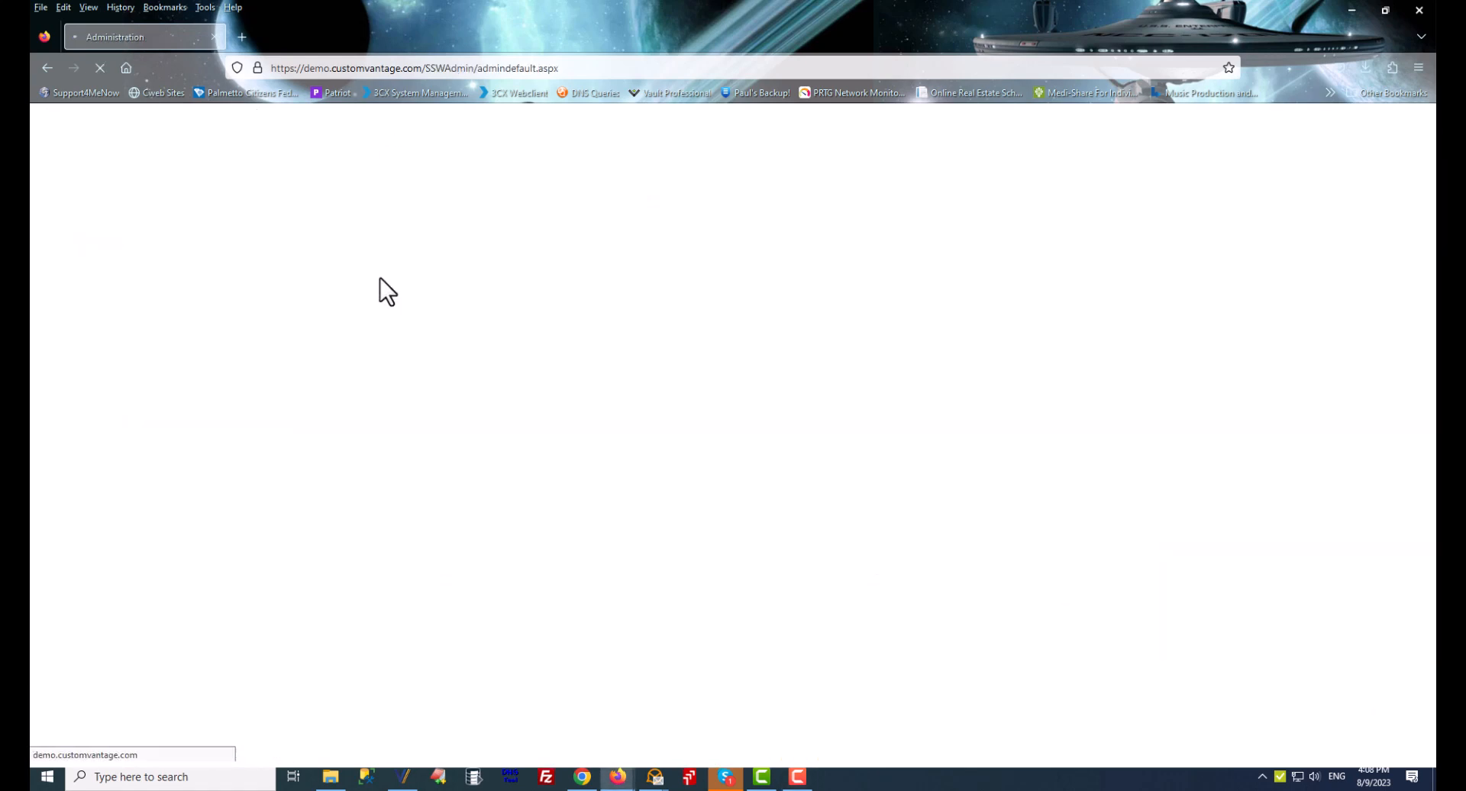
left_click(184, 190)
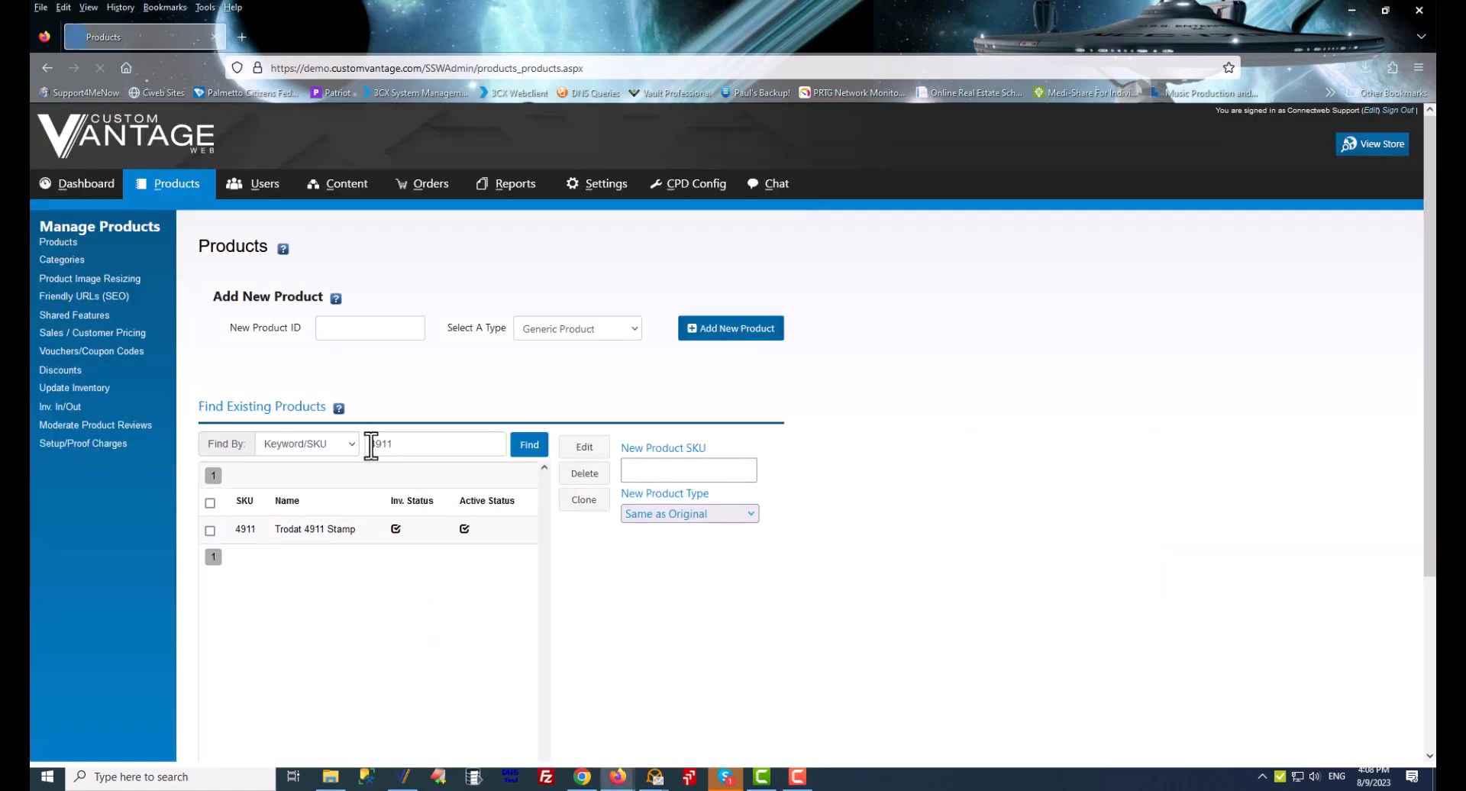
left_click(585, 448)
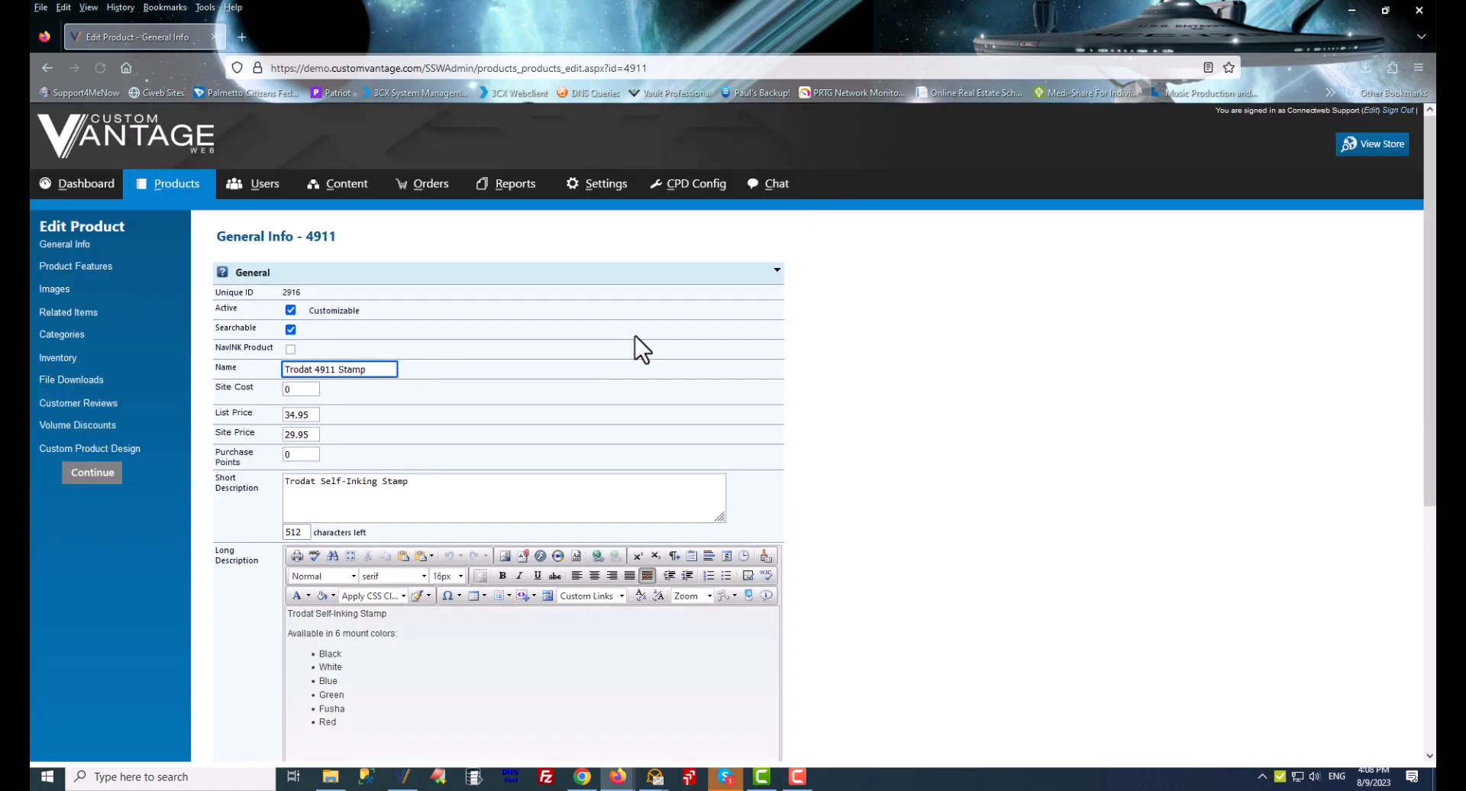
left_click(56, 290)
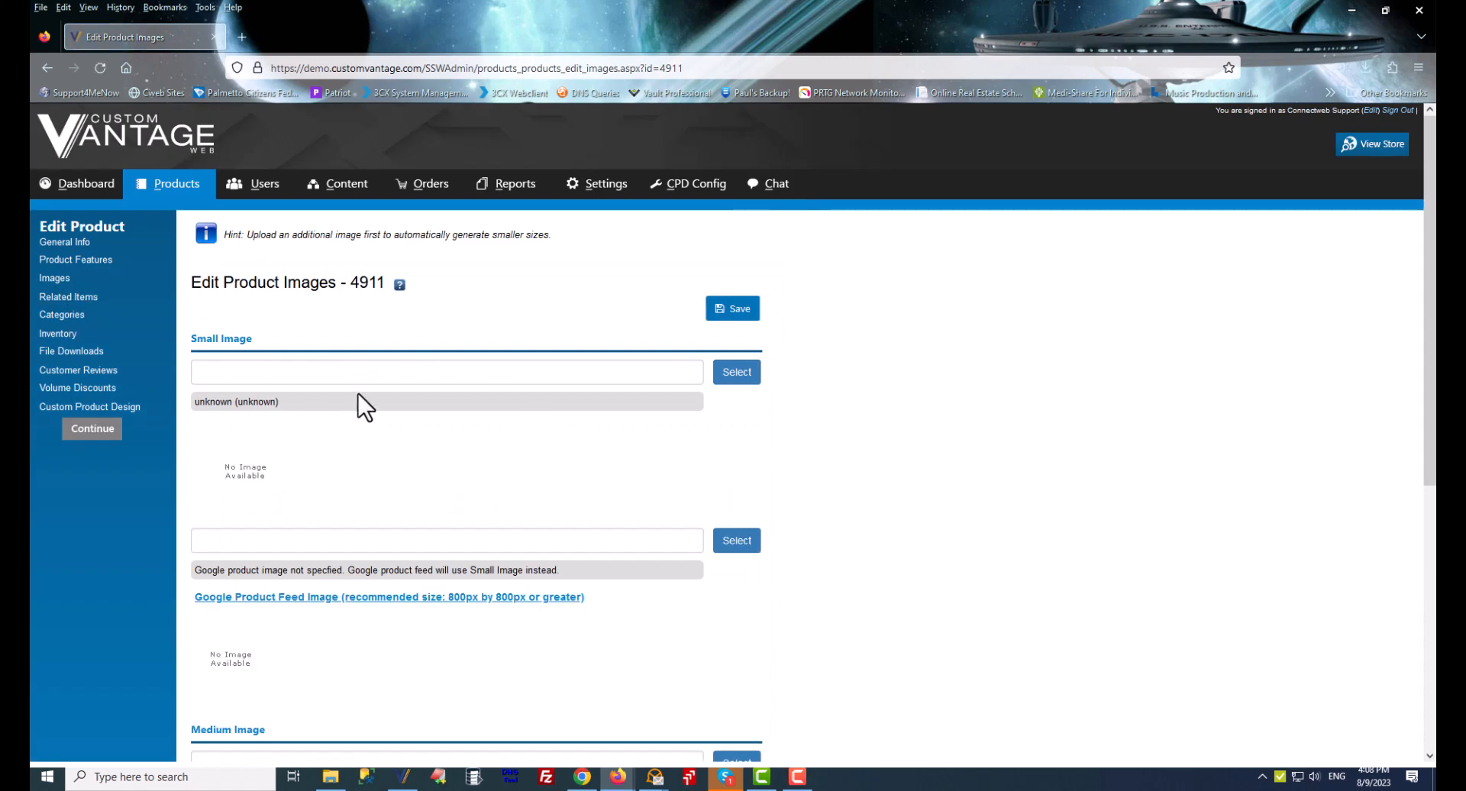
scroll(359, 496, "down", 3)
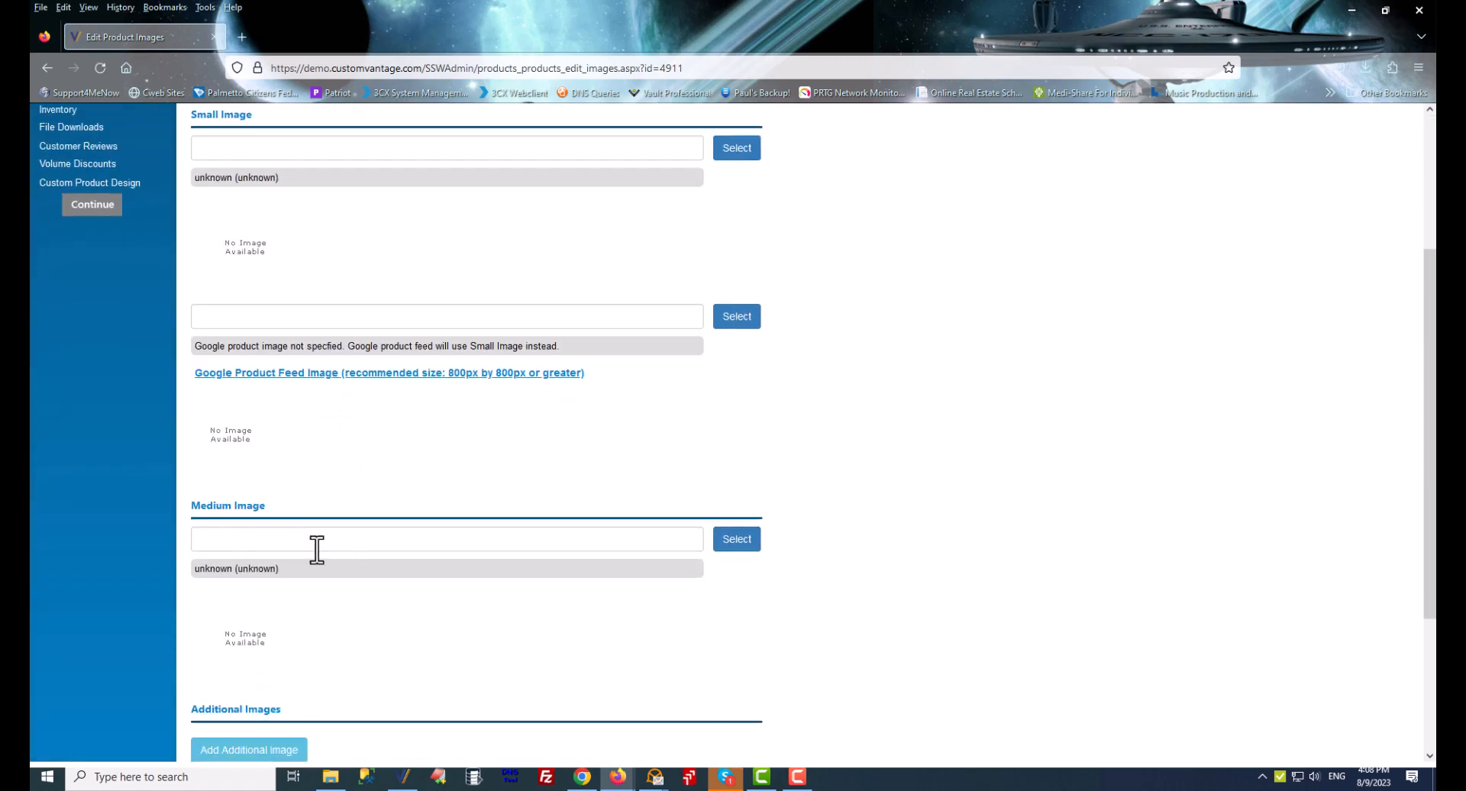
scroll(317, 550, "up", 2)
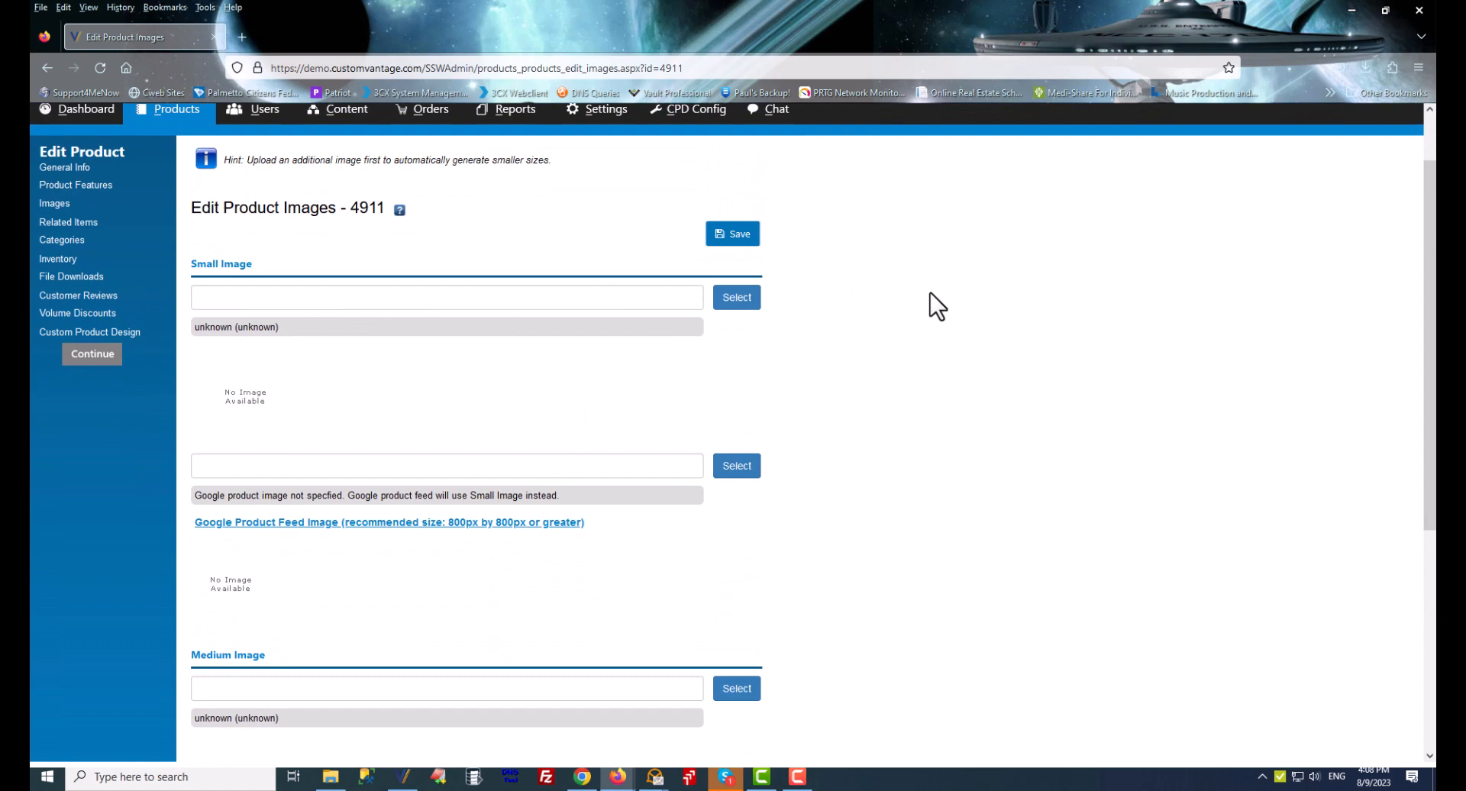
Upload PR_4912_P4_HR_ecoblack_220.jpg from the image demo folder to /images/Products and set it as the product's small image.
left_click(735, 301)
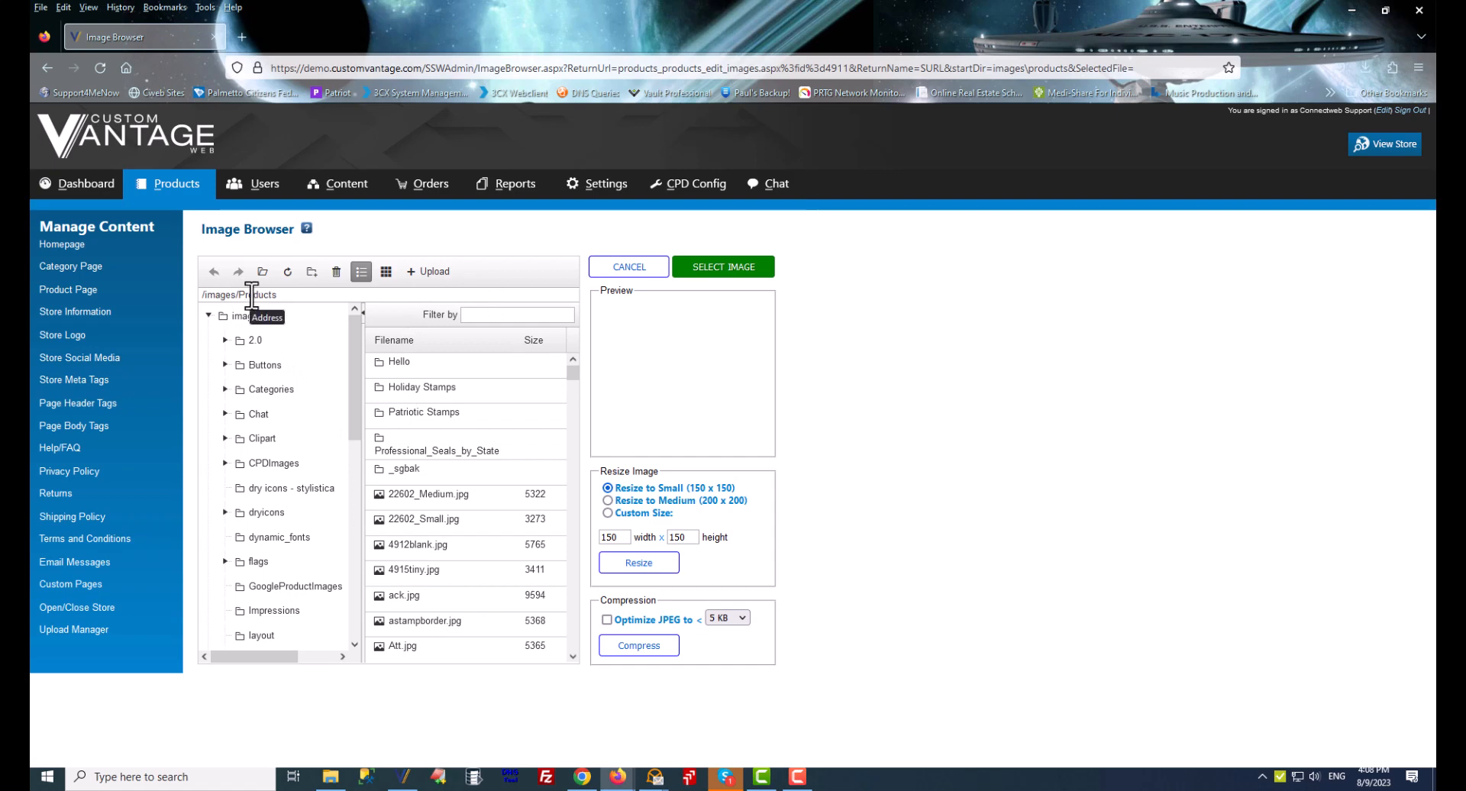
left_click(426, 271)
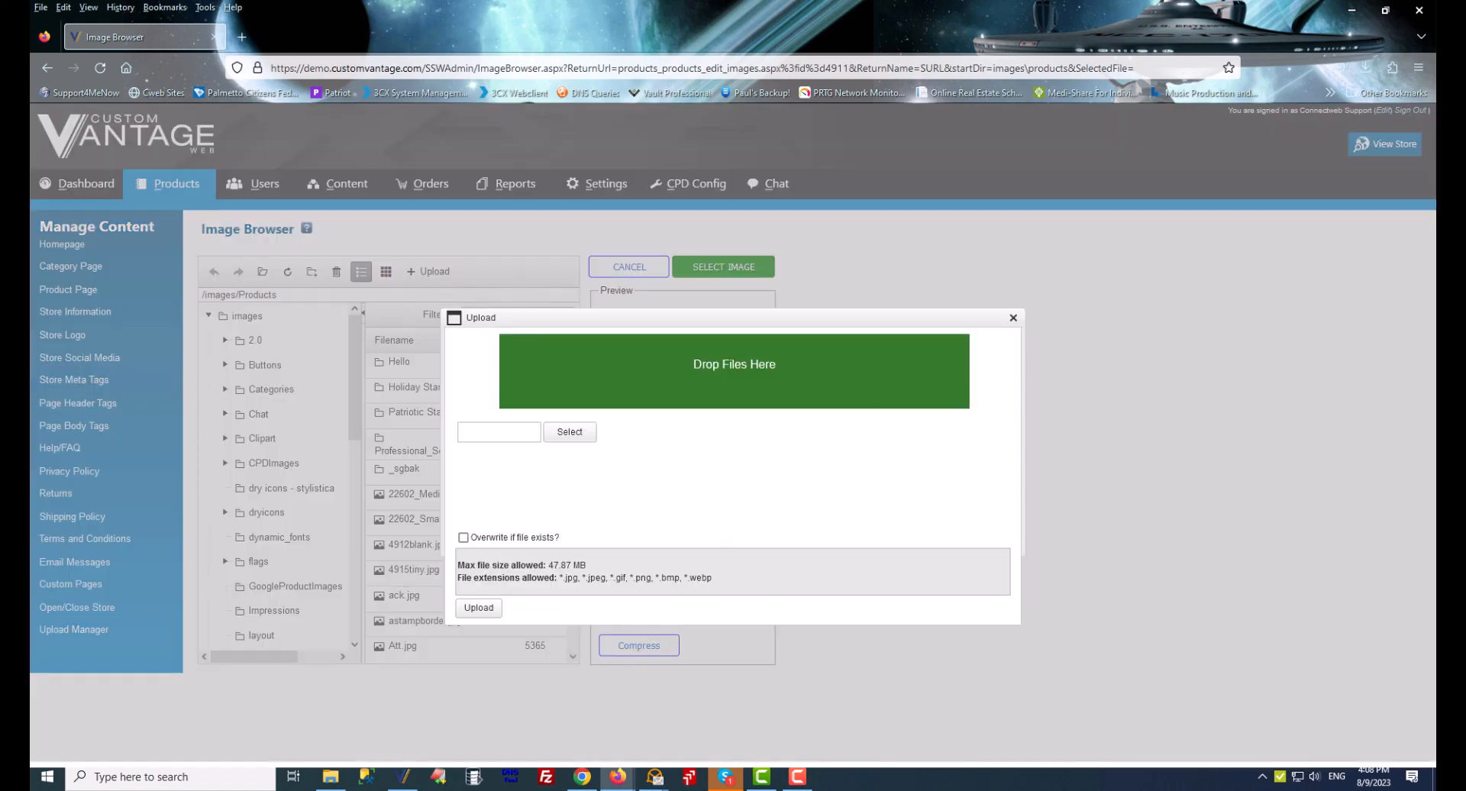
left_click_drag(1435, 182, 1175, 59)
left_click_drag(1115, 300, 740, 365)
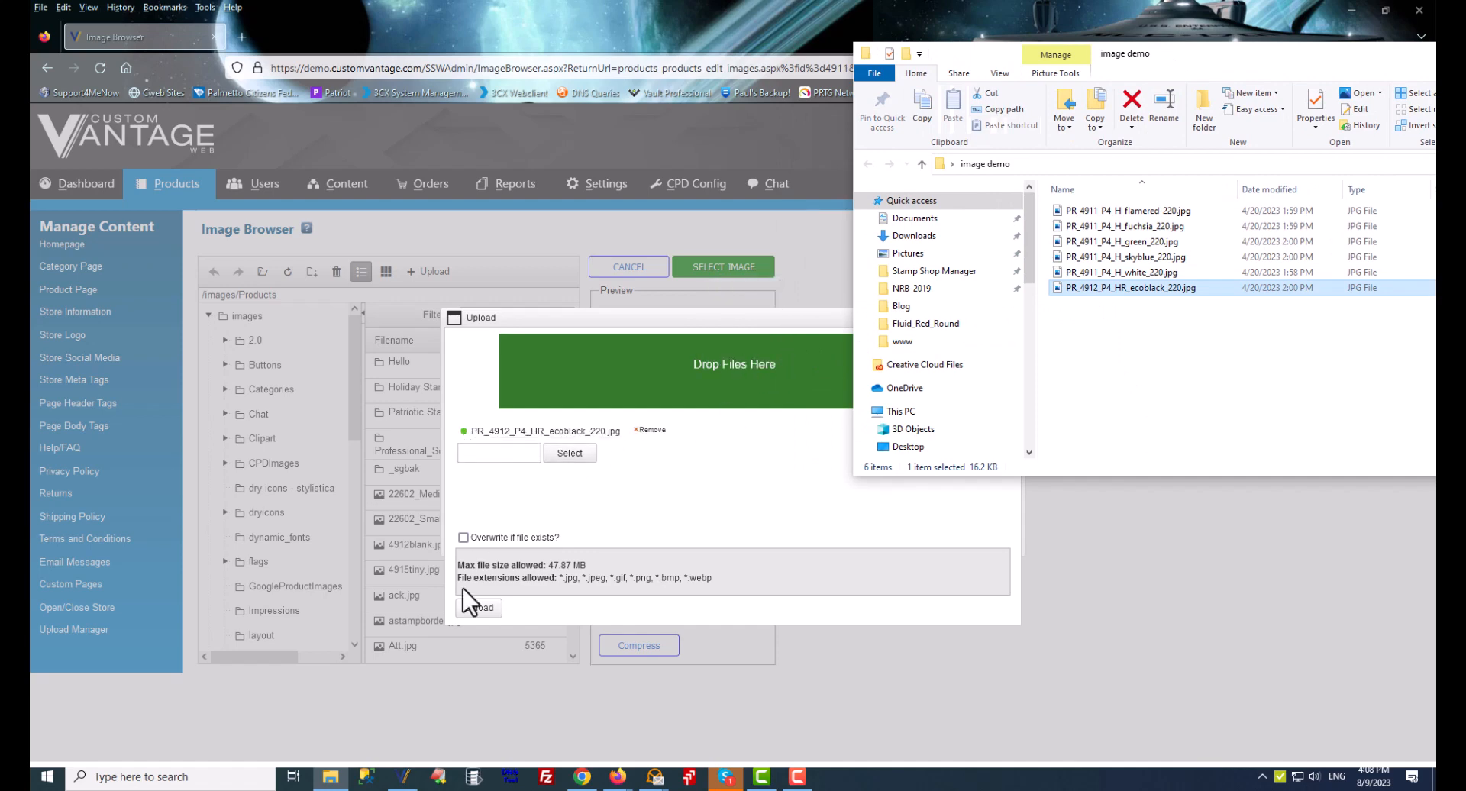
left_click(479, 607)
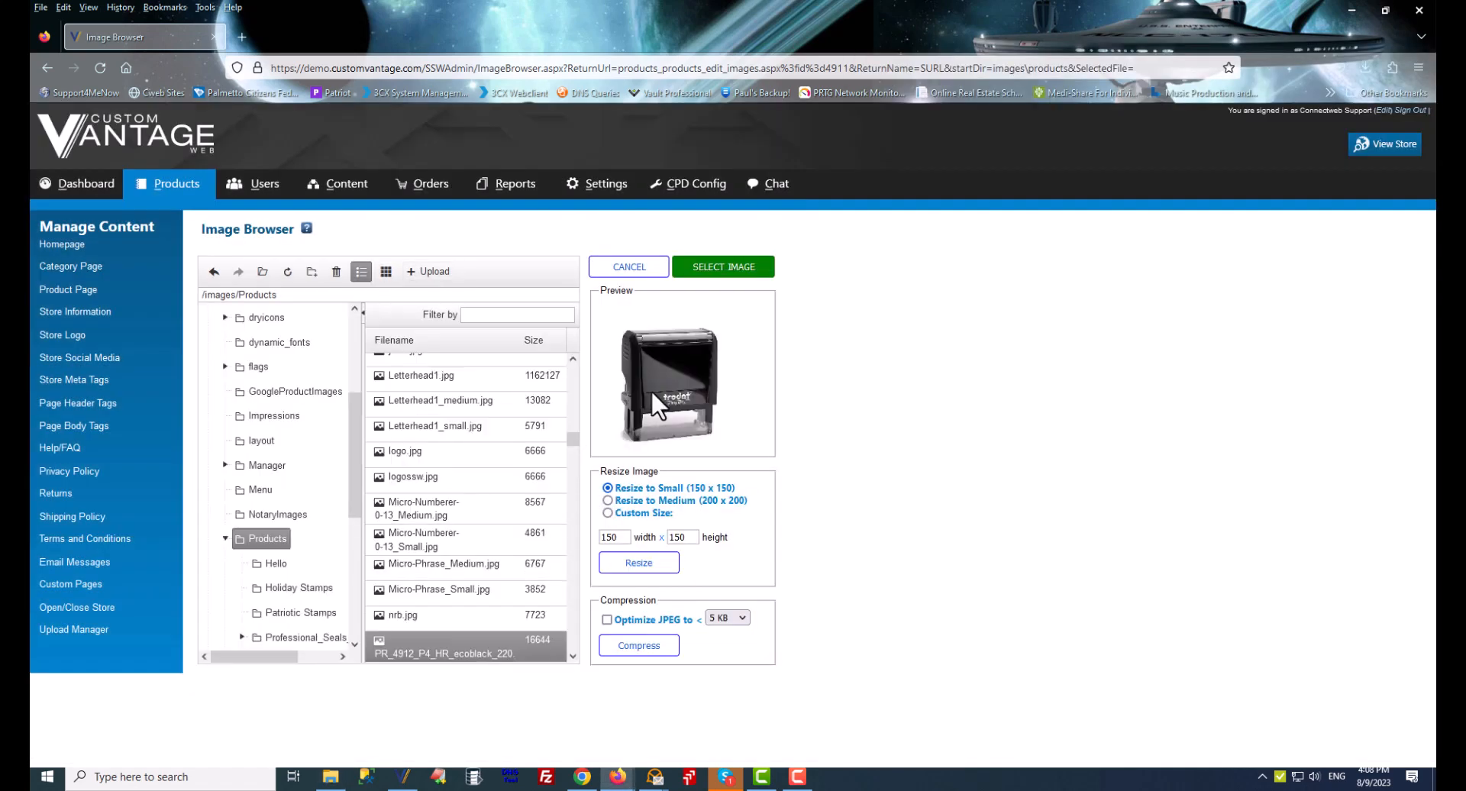
left_click(735, 269)
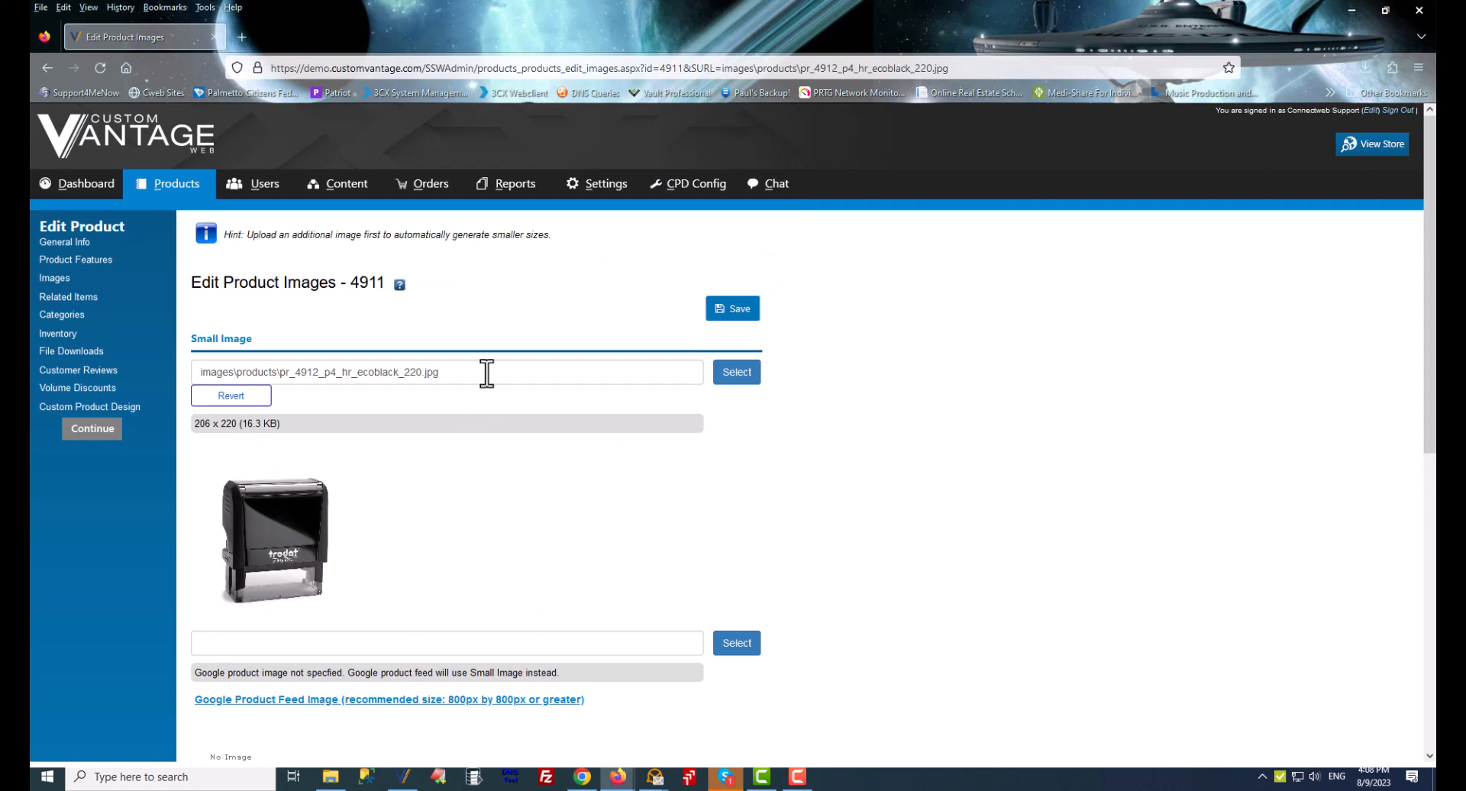
Copy the small image's path into the medium image as well and save the product images.
left_click_drag(484, 373, 195, 375)
key("ctrl+c")
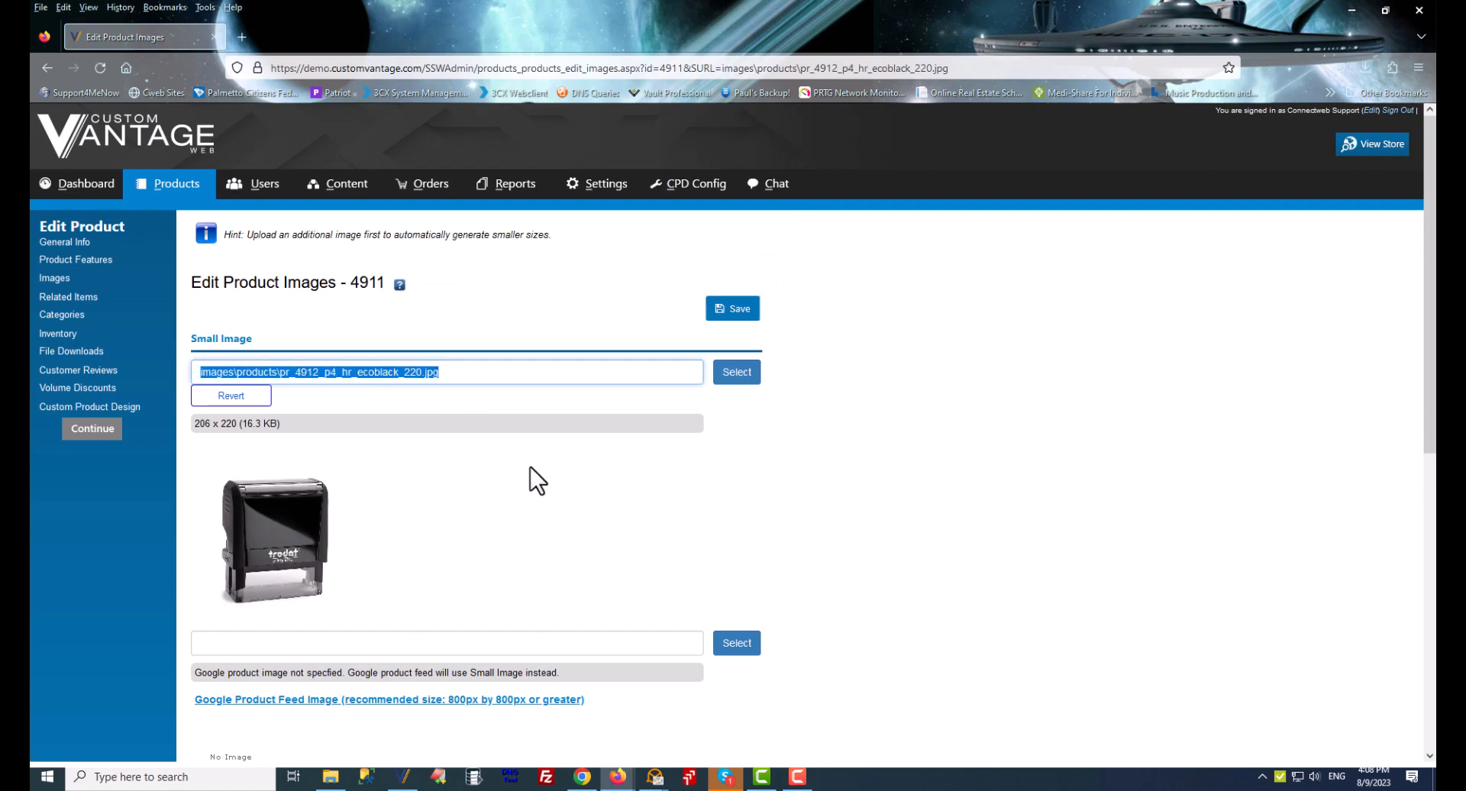
scroll(386, 428, "down", 5)
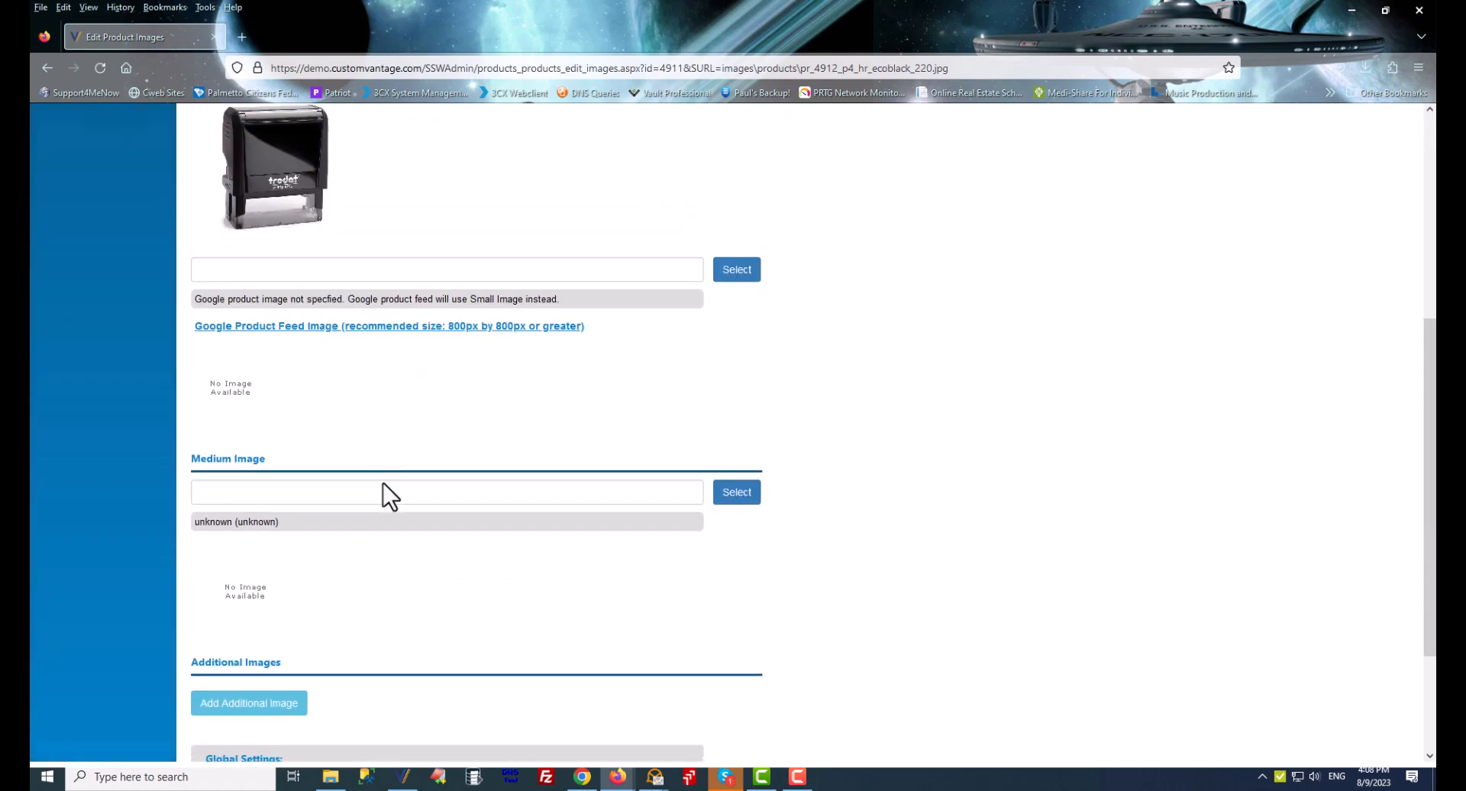
left_click(298, 493)
key("ctrl+v")
scroll(901, 451, "up", 4)
left_click(738, 232)
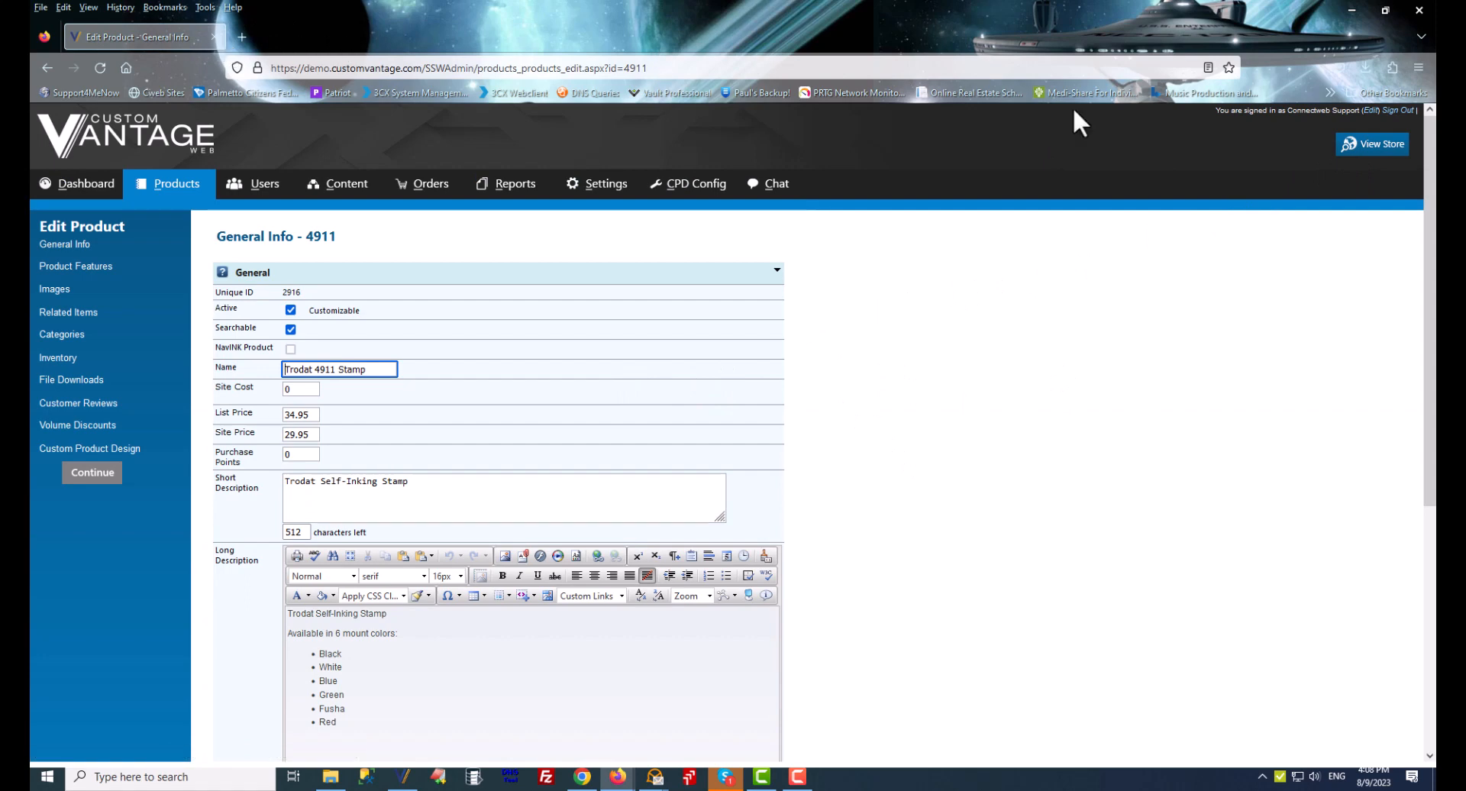
View the storefront in a new tab and open the Trodat 4911 Stamp page in the Self-Inking Stamps category.
right_click(1347, 147)
left_click(1341, 161)
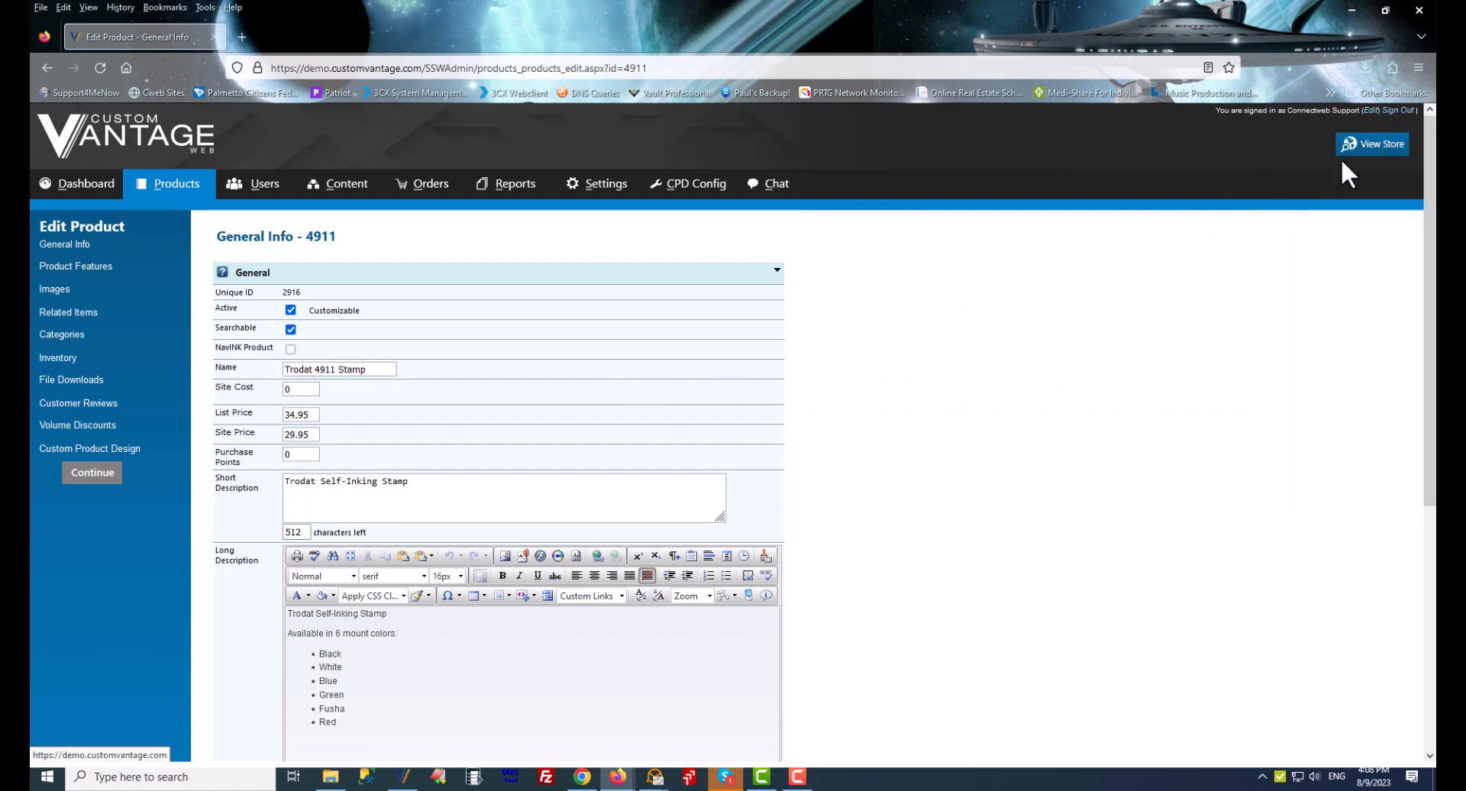
left_click(305, 38)
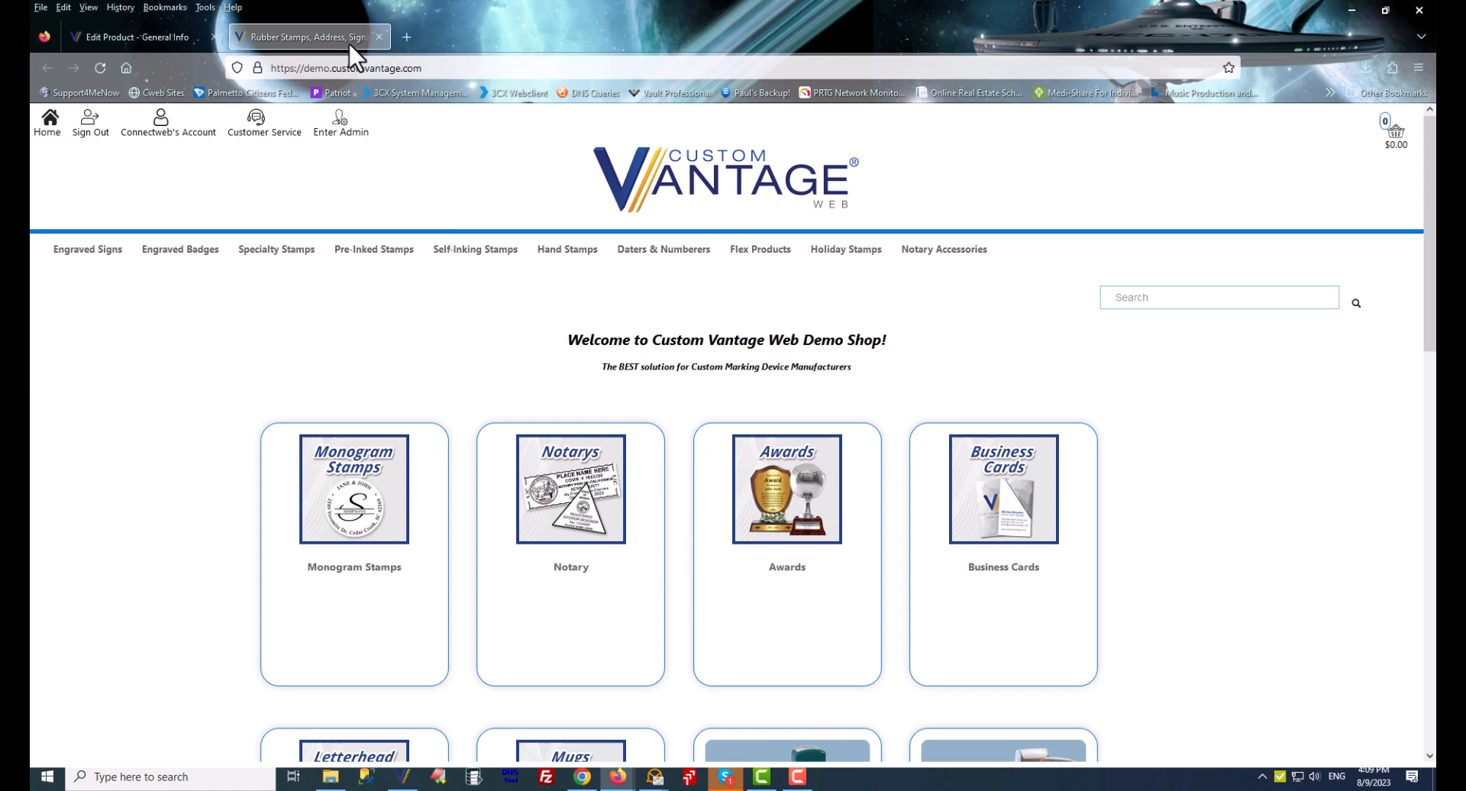
scroll(851, 524, "down", 4)
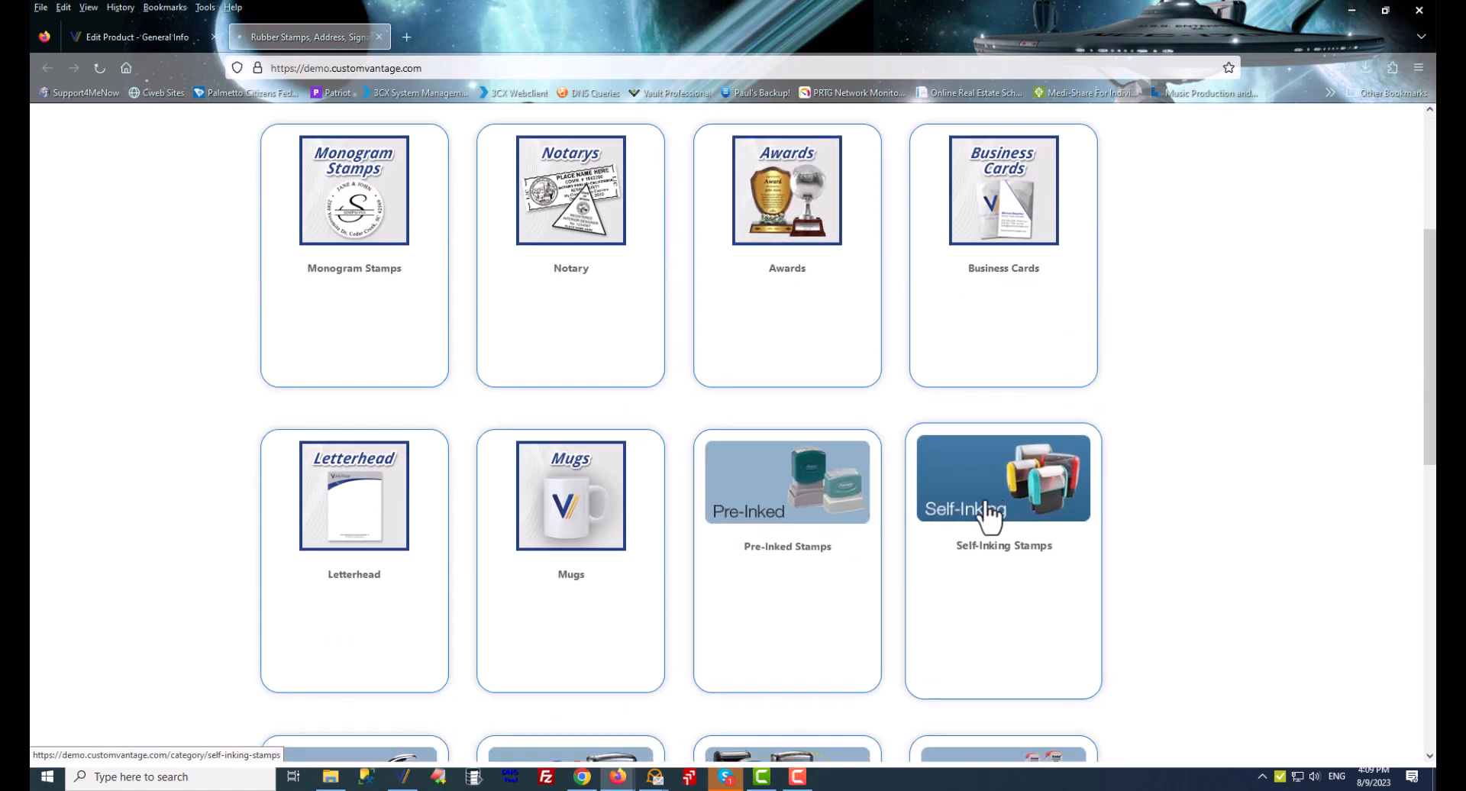
left_click(990, 518)
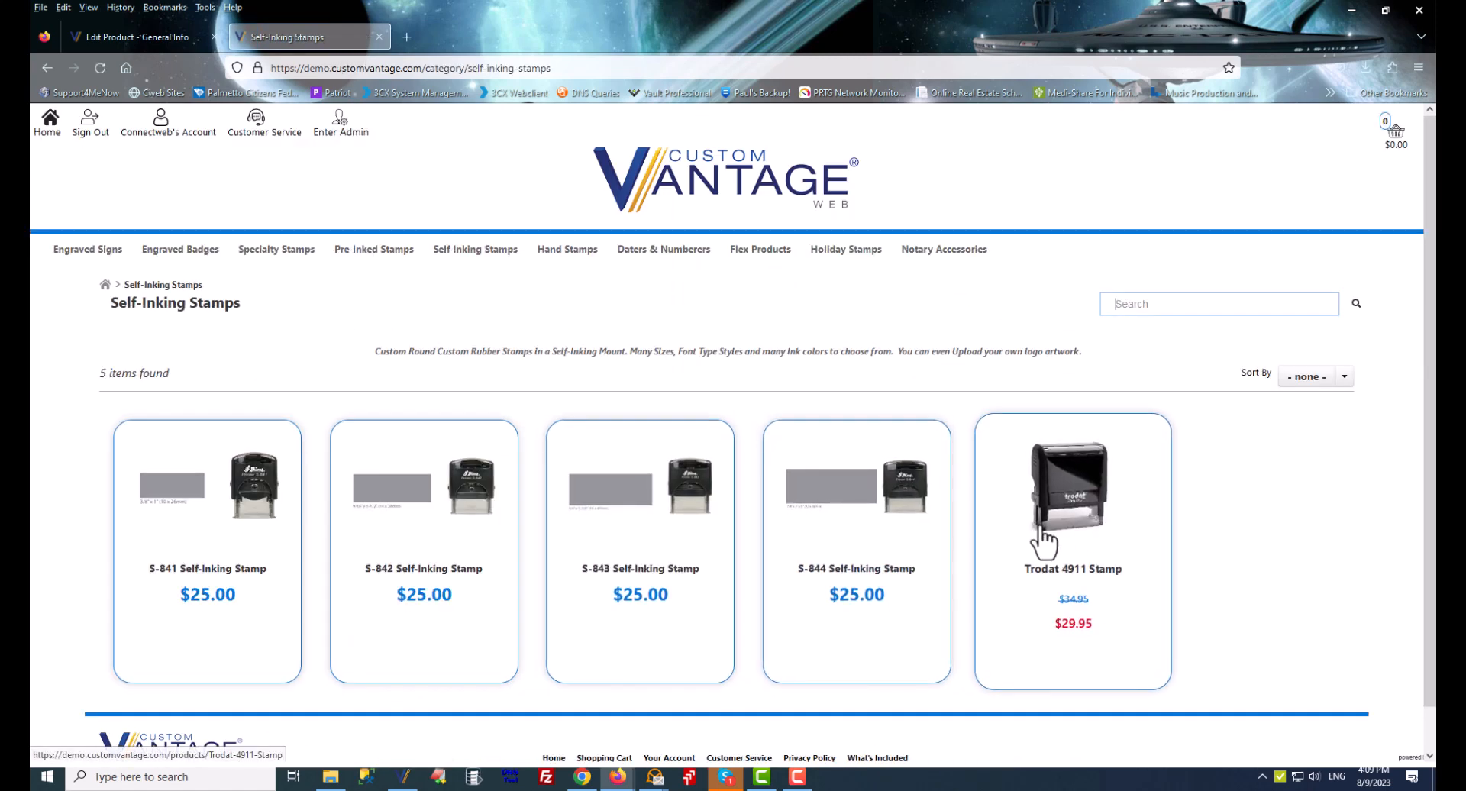
left_click(1069, 511)
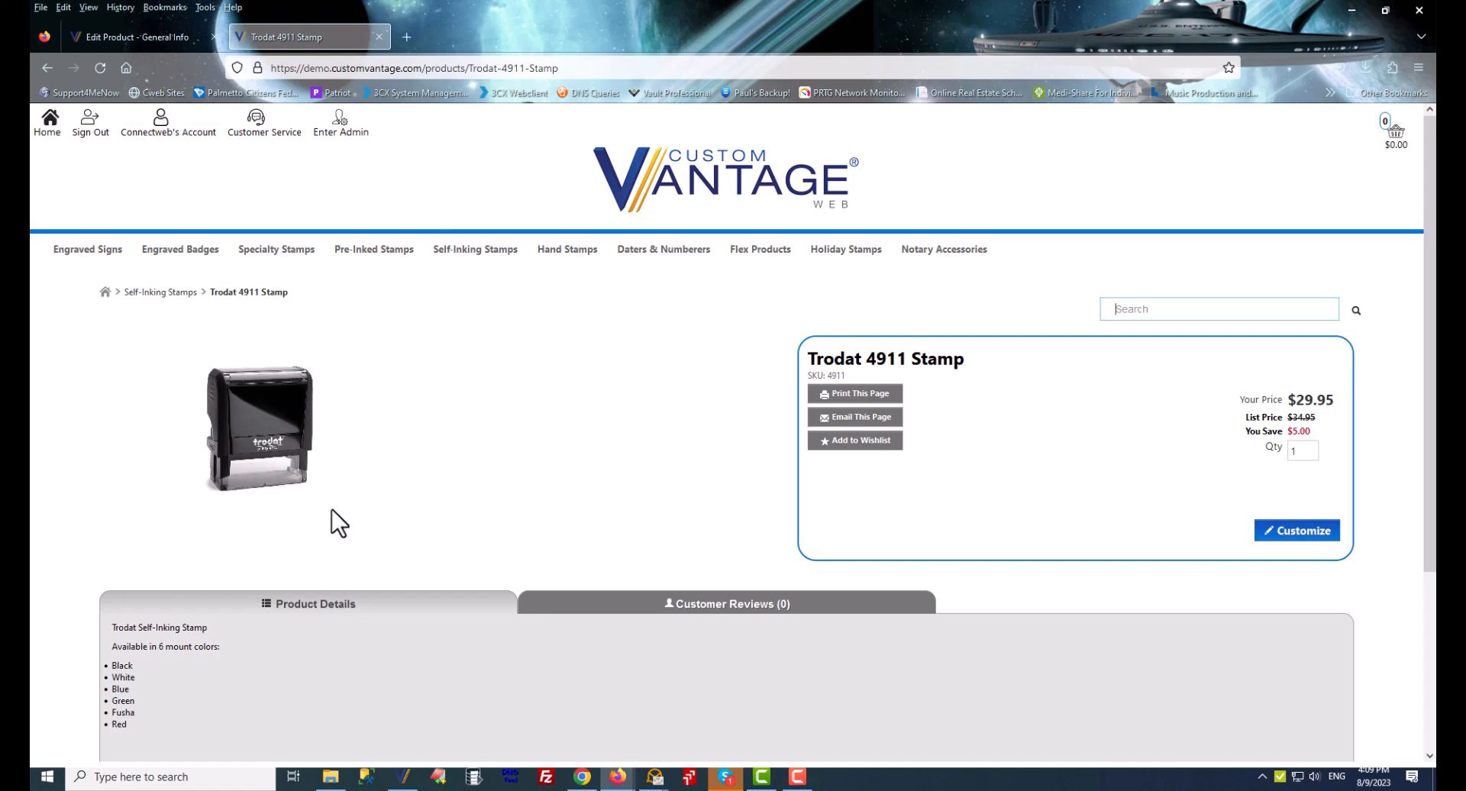
Return to the product's images page in the administration and highlight its SKU, 4911.
left_click(131, 32)
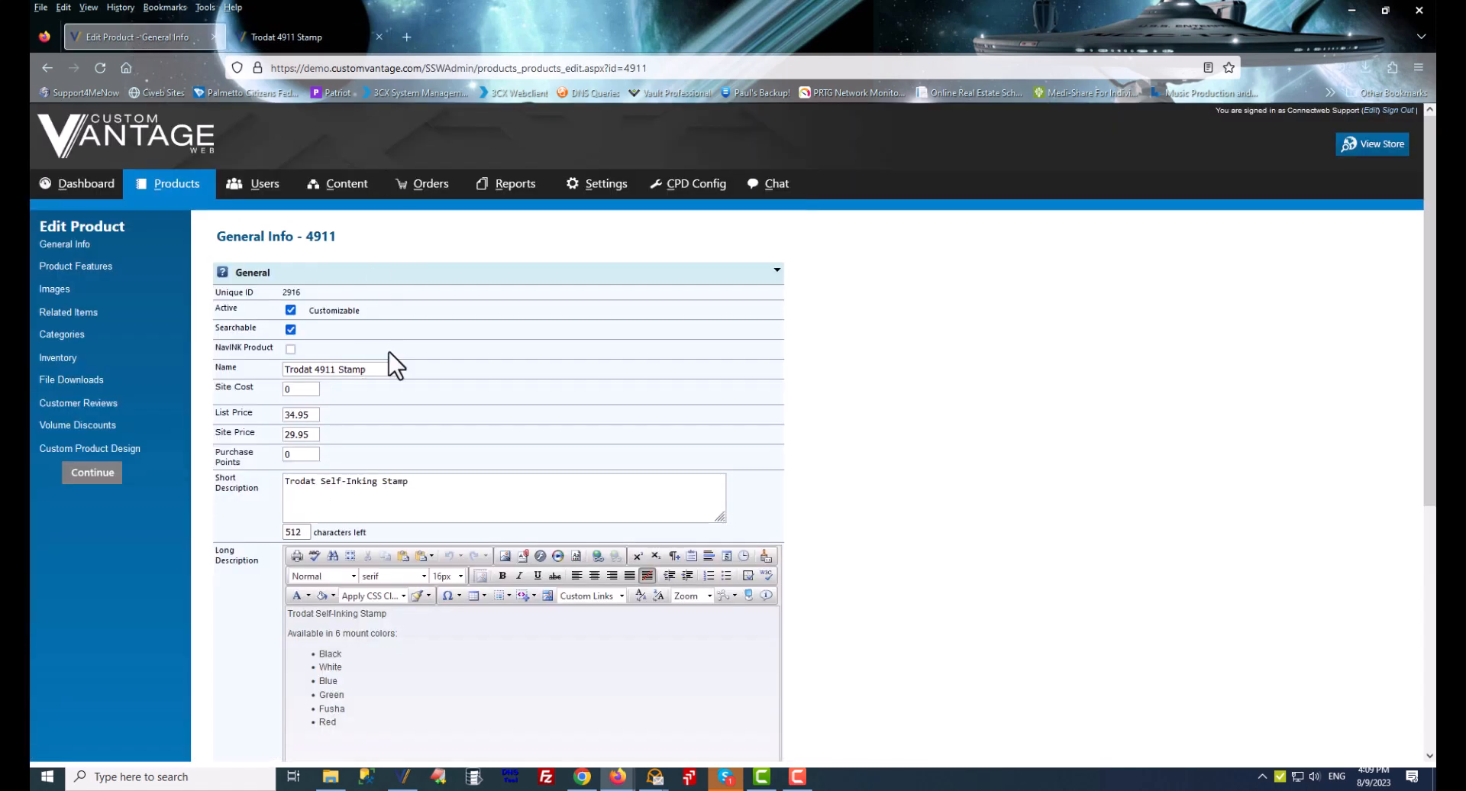
left_click(56, 290)
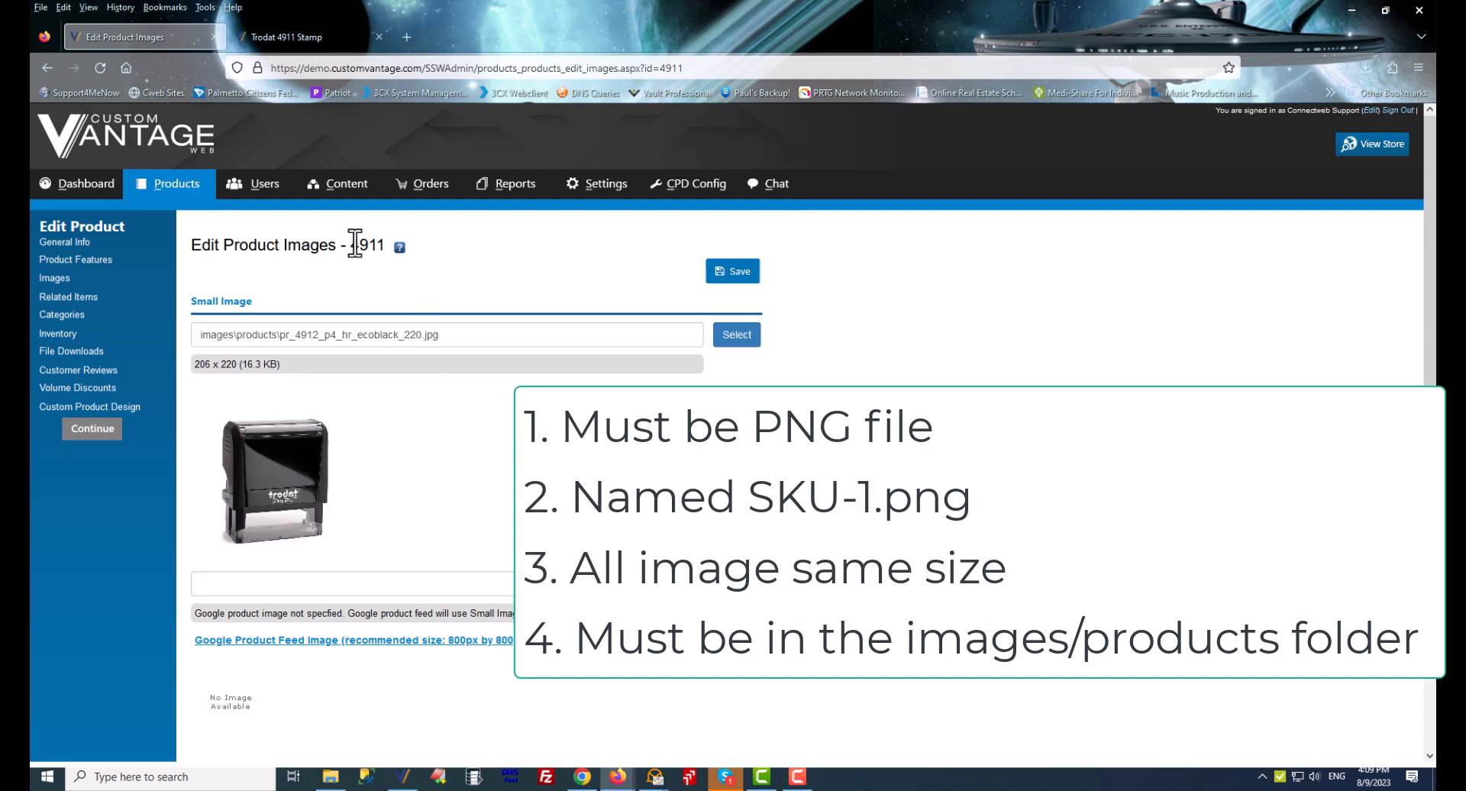
left_click_drag(349, 244, 387, 245)
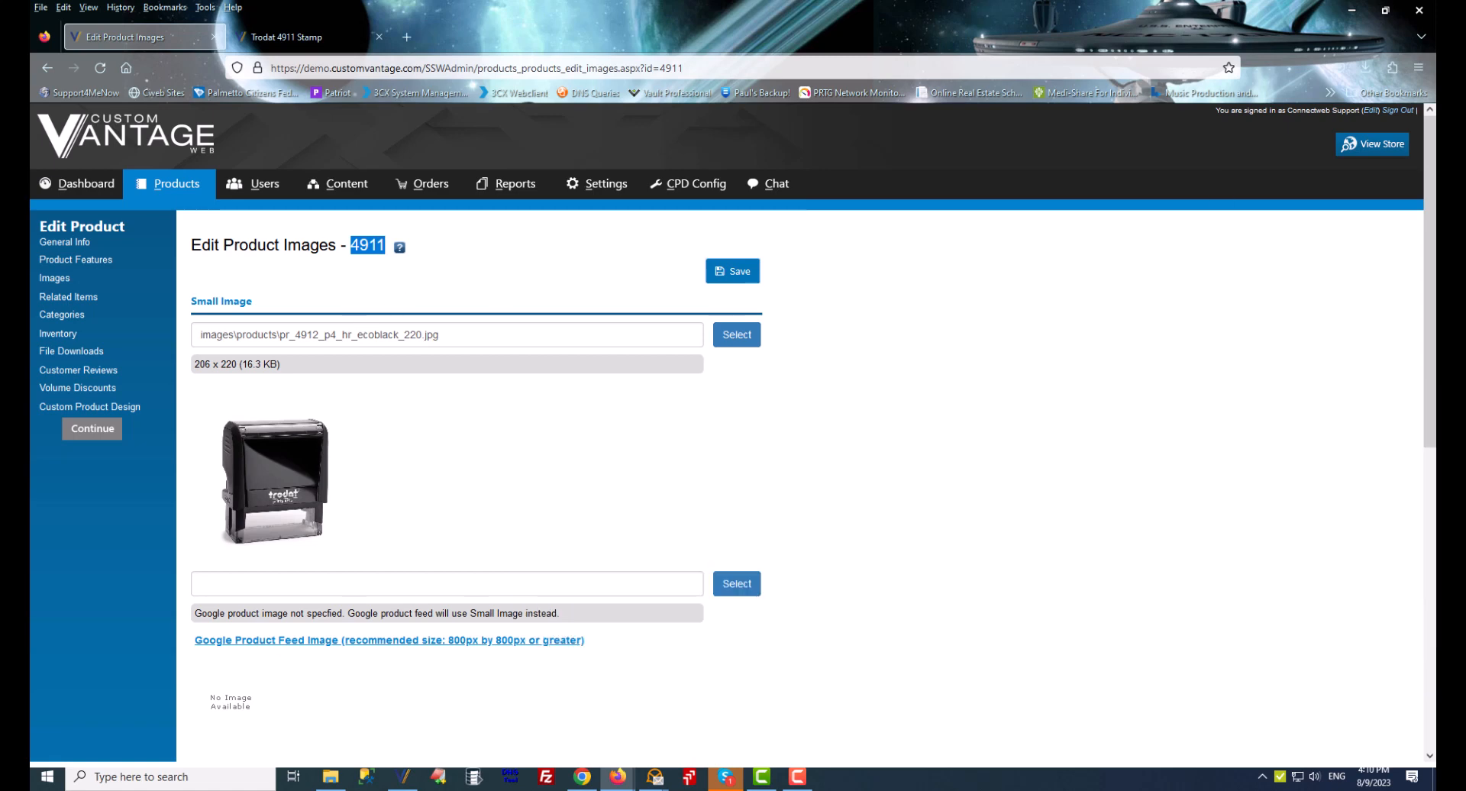
In the image demo folder, rename PR_4911_P4_H_flamered_220.jpg as 4911-1.jpg.
left_click_drag(1435, 154, 1156, 149)
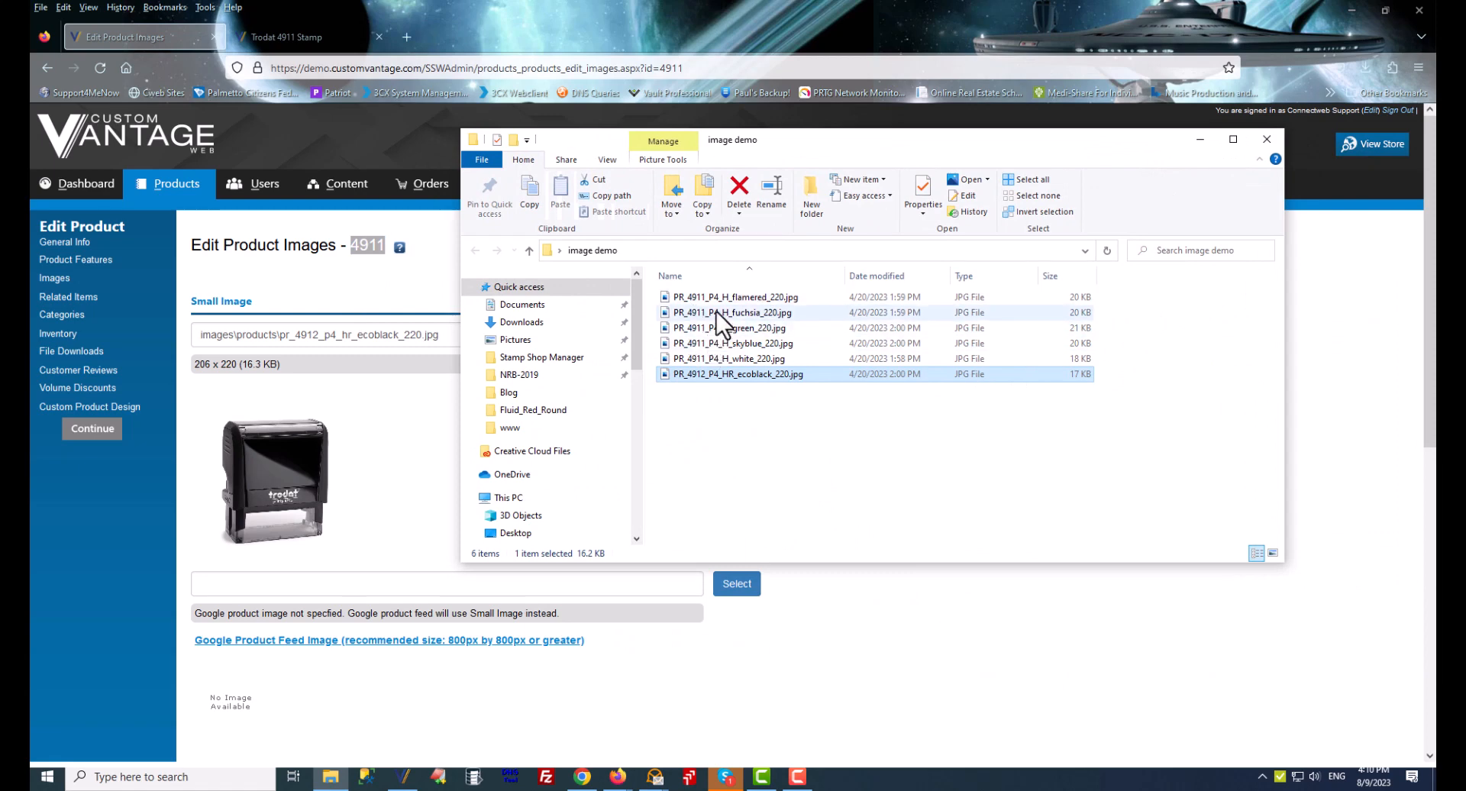
left_click(702, 298)
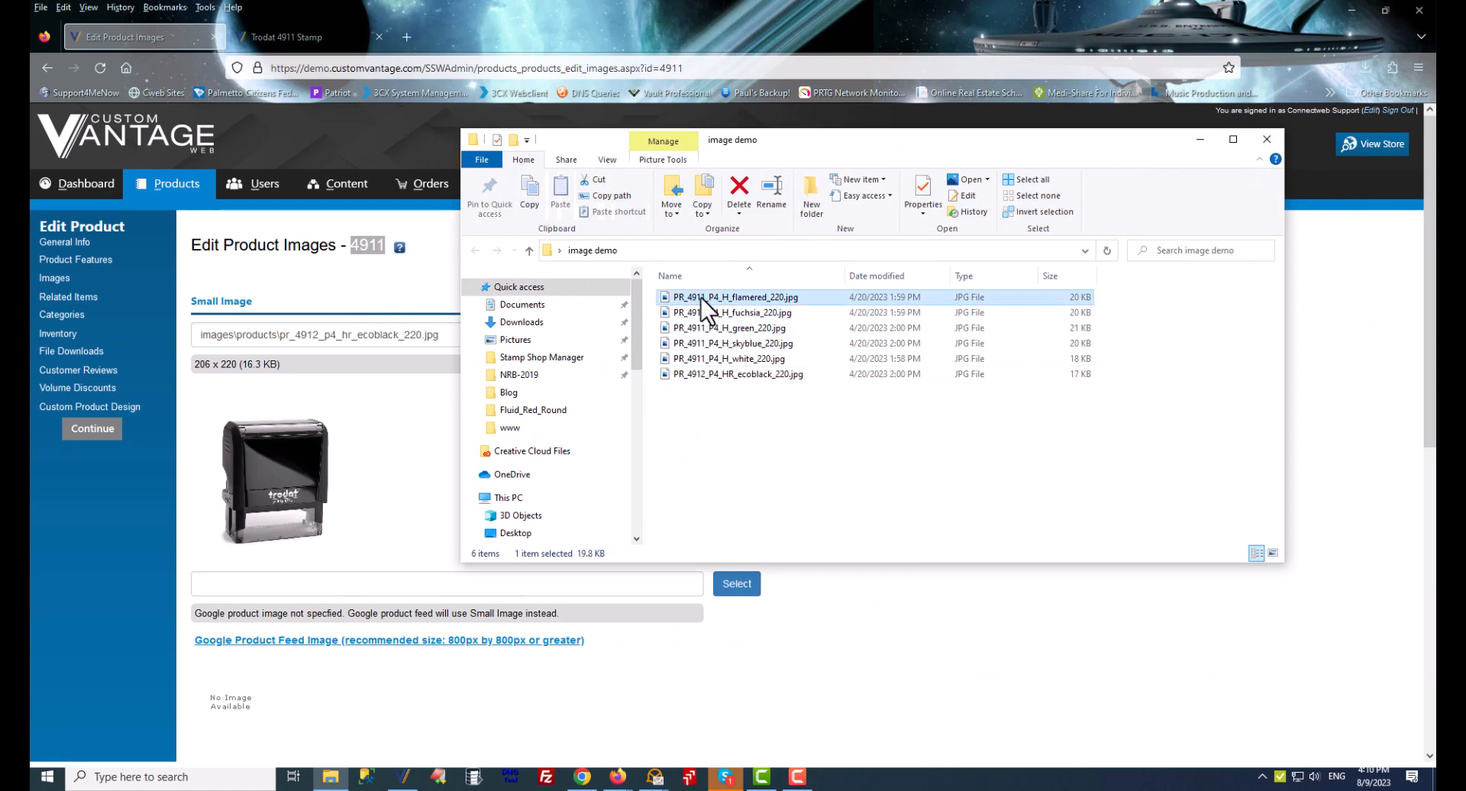
left_click(690, 301)
left_click_drag(687, 298, 771, 298)
key("Delete")
key("Delete")
type("-1")
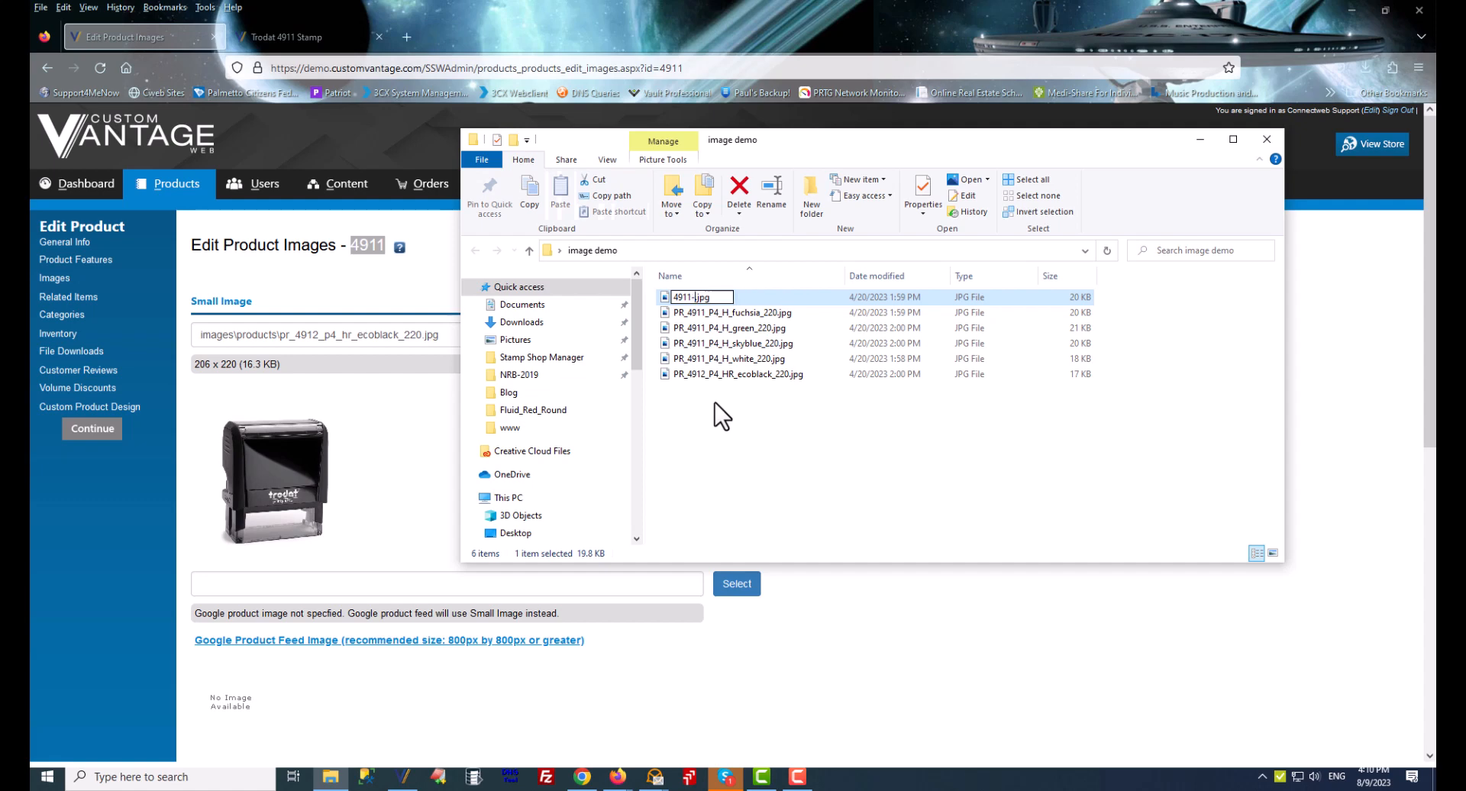
left_click(678, 314)
left_click(686, 313)
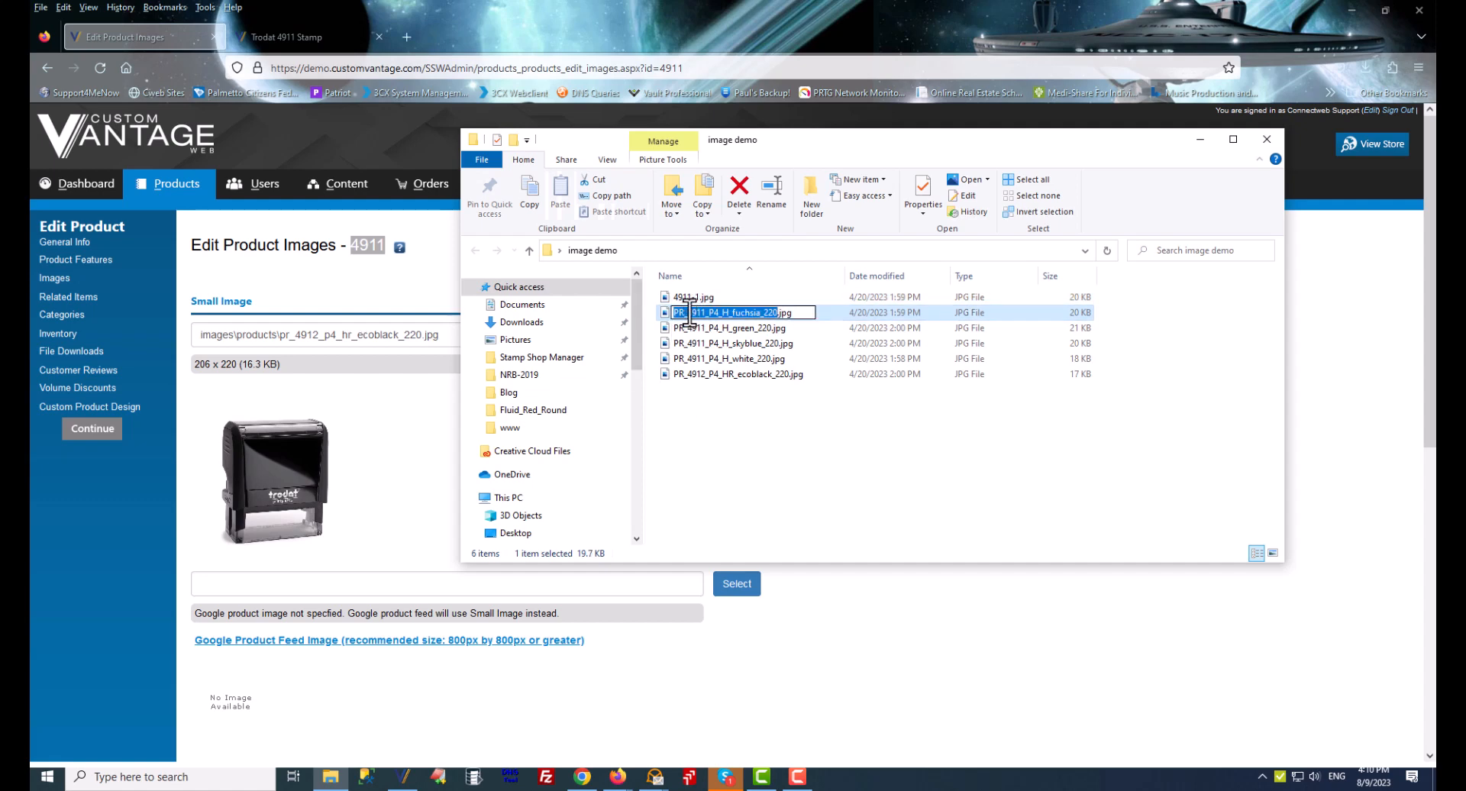
left_click_drag(686, 313, 674, 313)
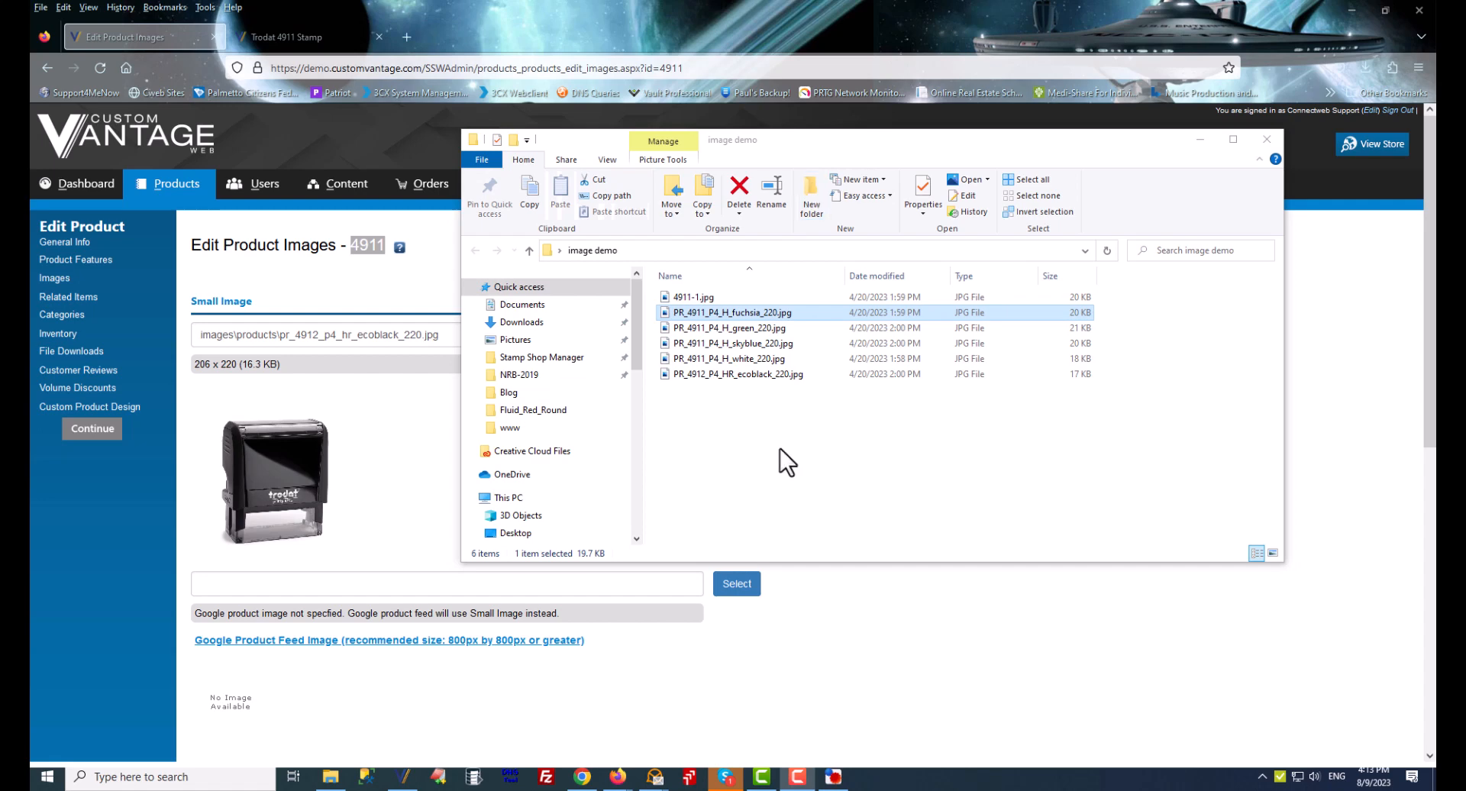
Rename PR_4911_P4_H_fuchsia_220.jpg as 4911-2.jpg.
left_click(706, 314)
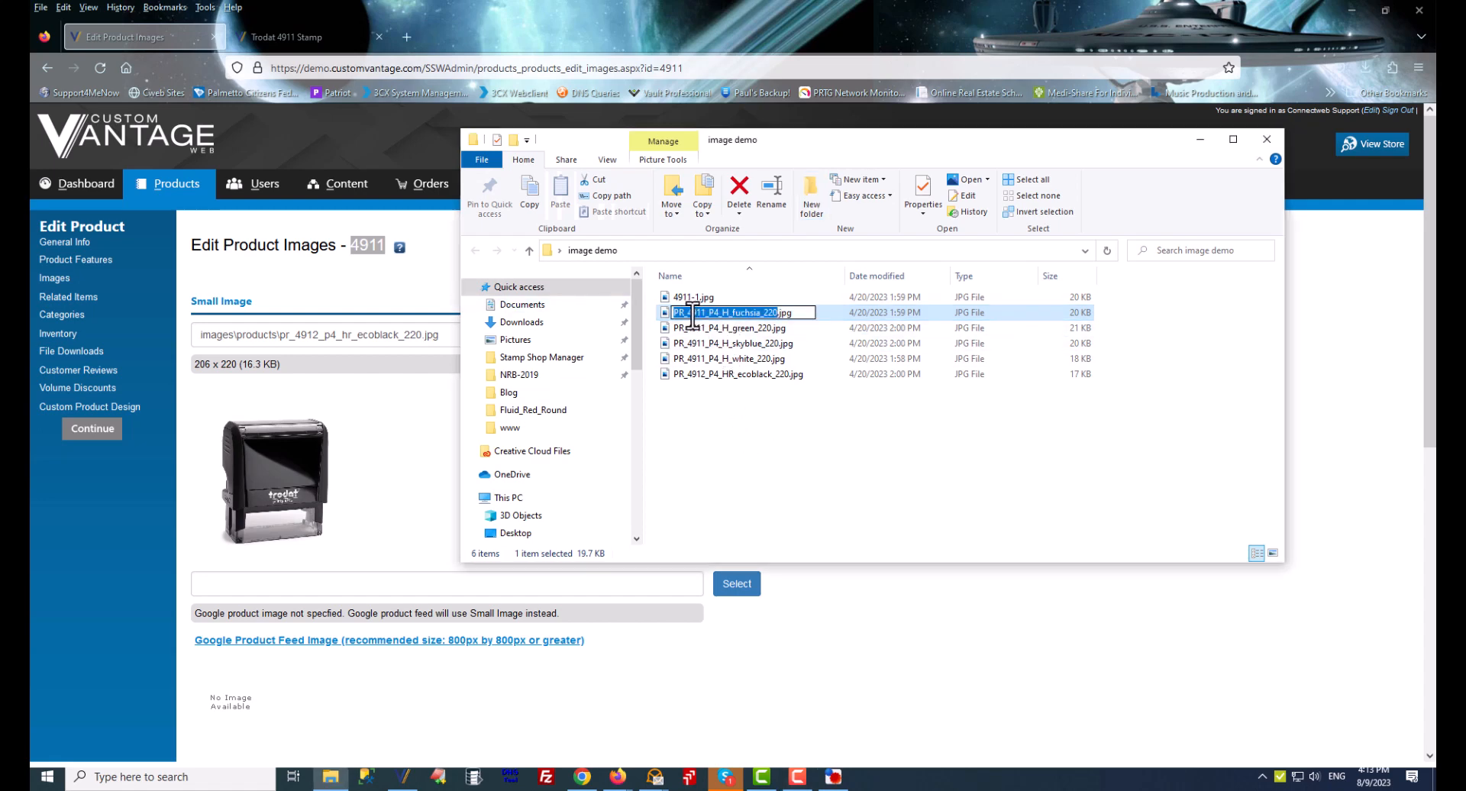
left_click(685, 314)
key("BackSpace")
key("BackSpace")
key("BackSpace")
left_click_drag(691, 313, 764, 313)
type("-2")
left_click(714, 324)
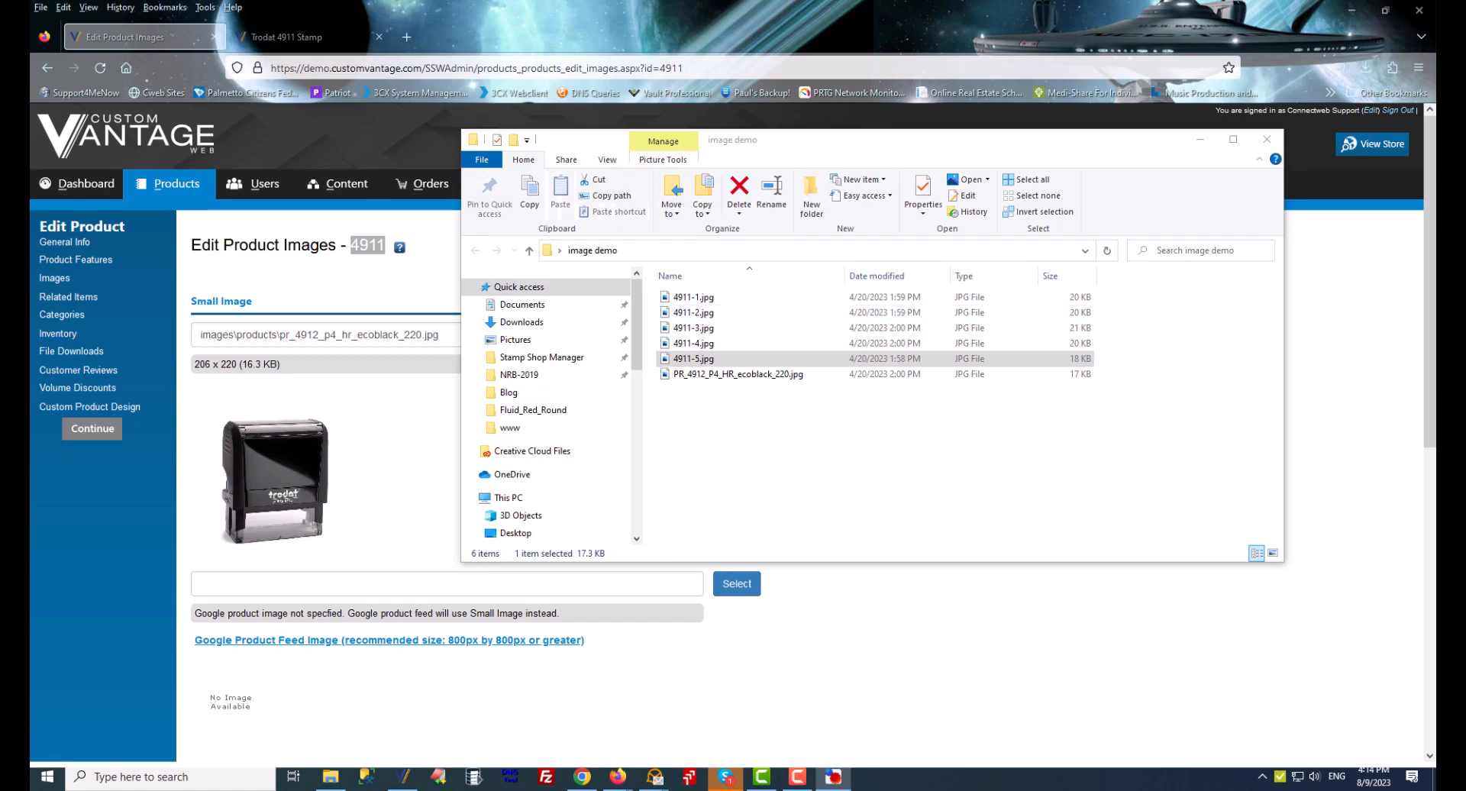
Switch to FastStone Photo Resizer and add 4911-1.jpg through 4911-5.jpg from the image demo folder to the batch conversion's input list.
left_click_drag(1436, 213, 545, 191)
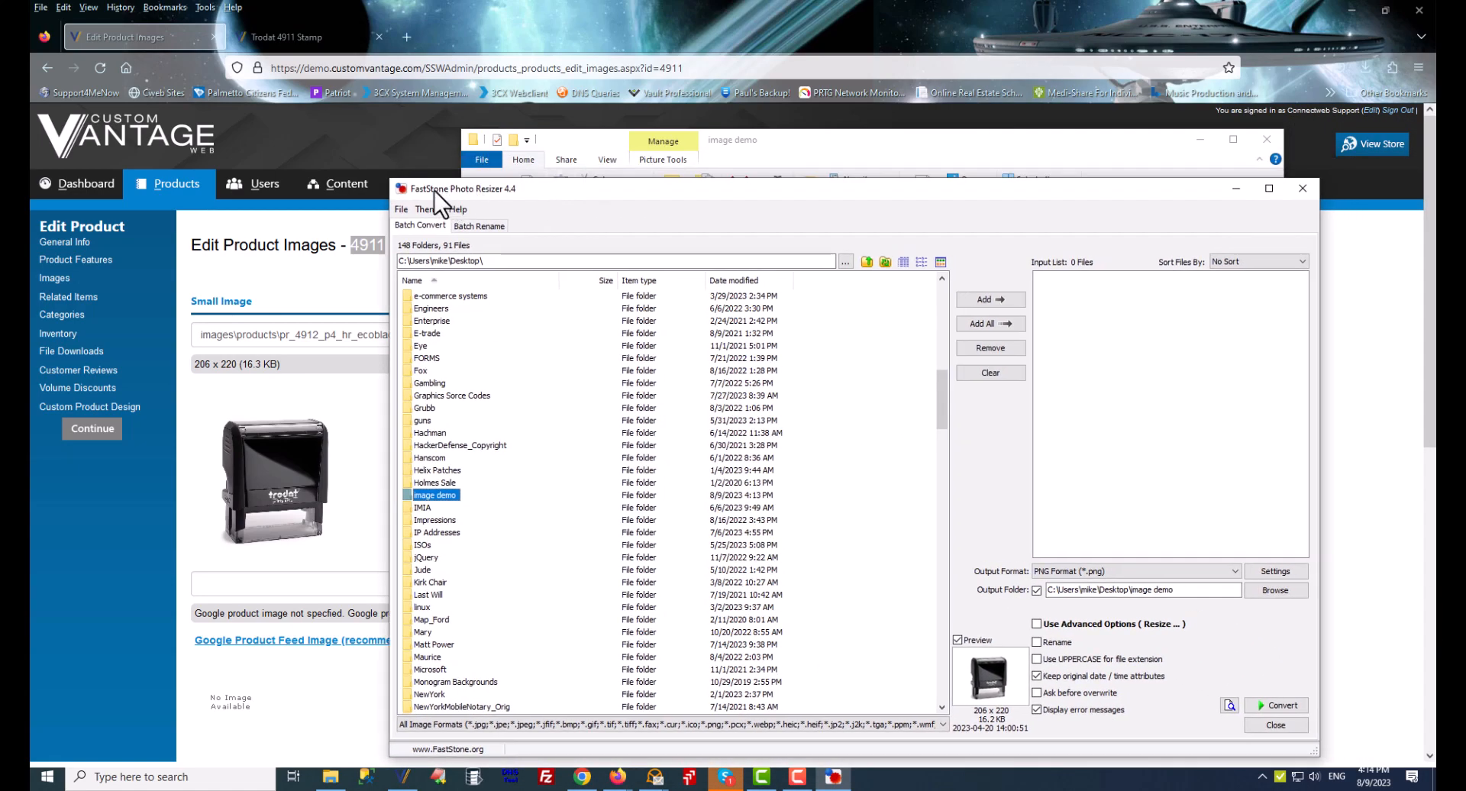
double_click(439, 493)
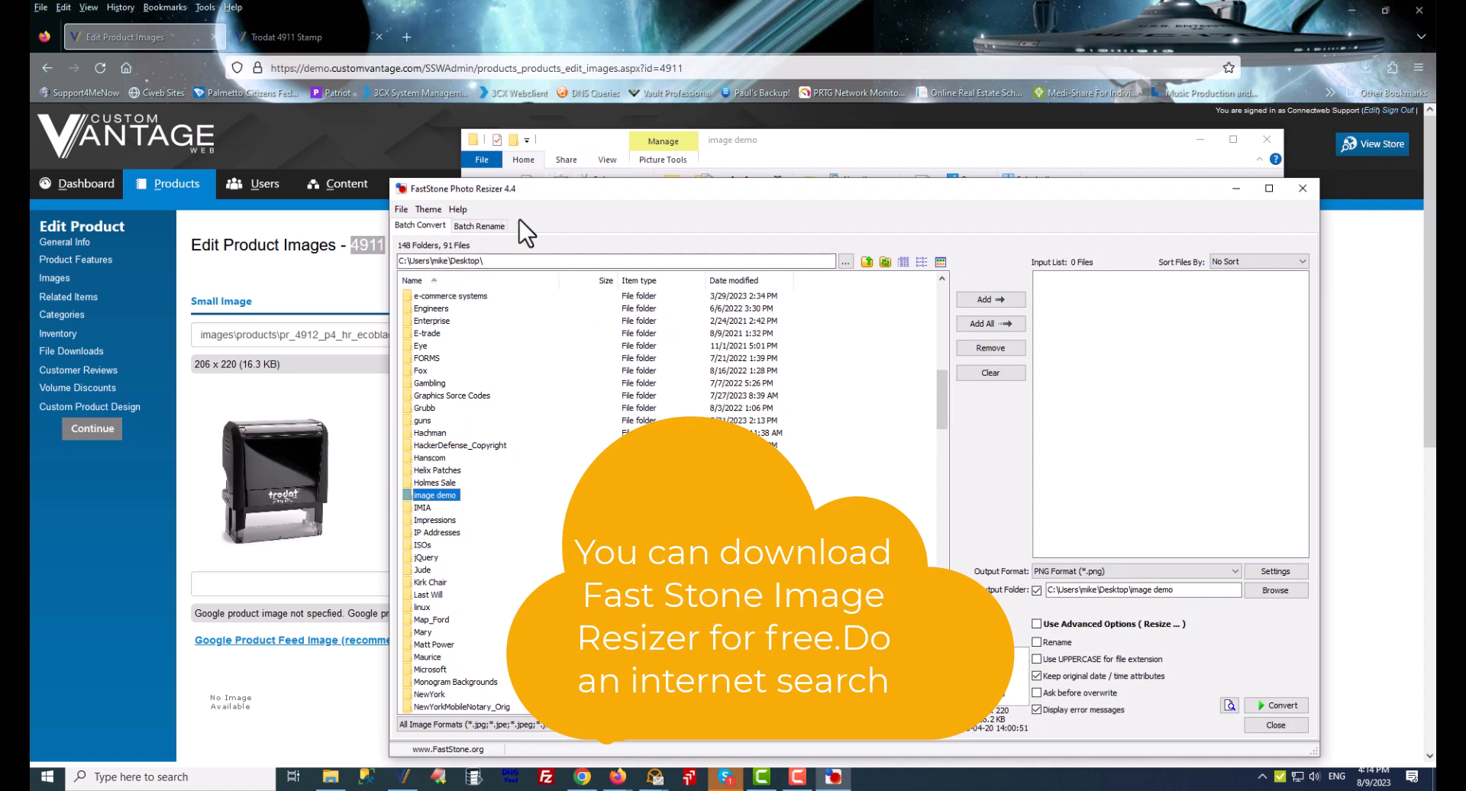
double_click(407, 496)
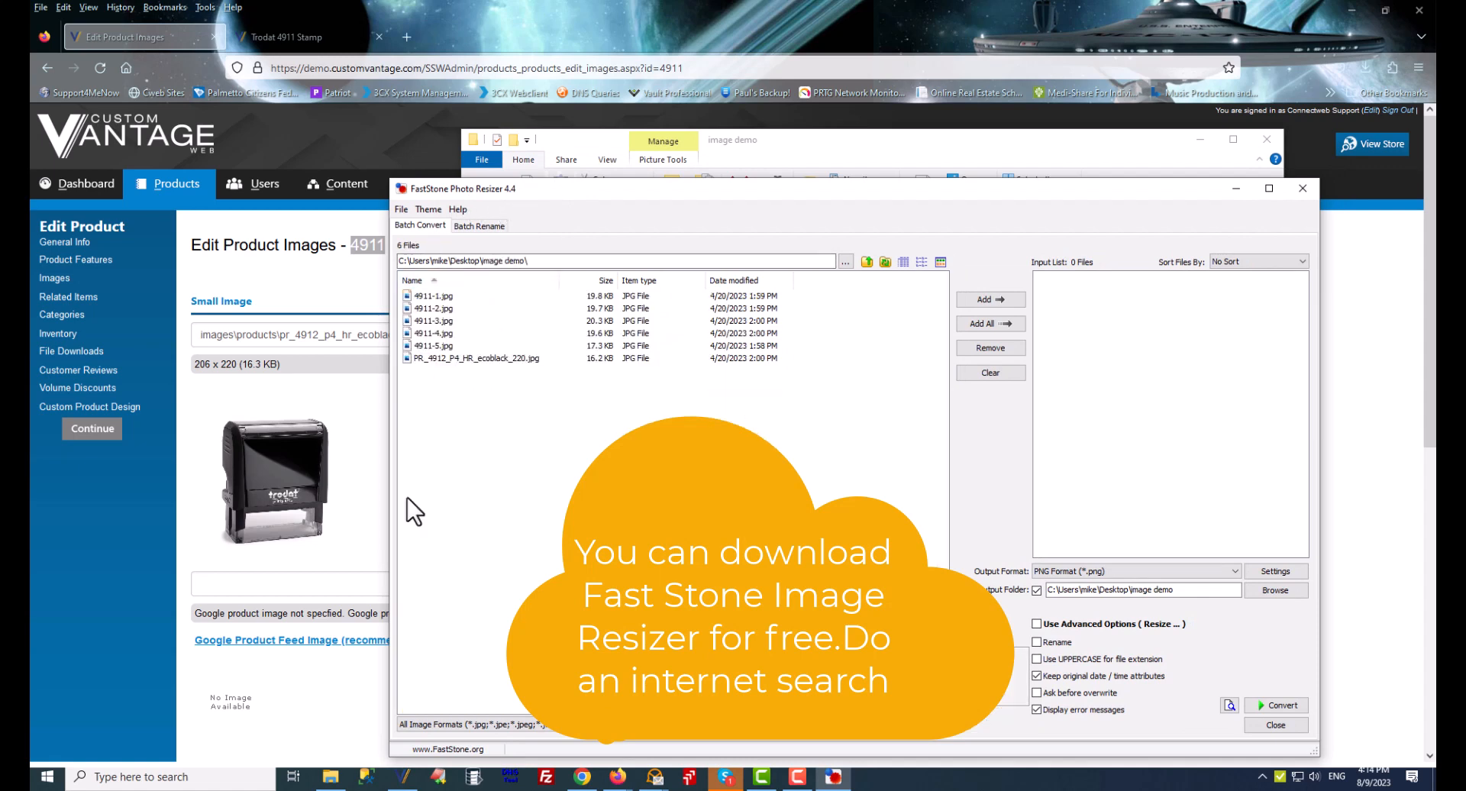
left_click(428, 296)
left_click(440, 346, "shift")
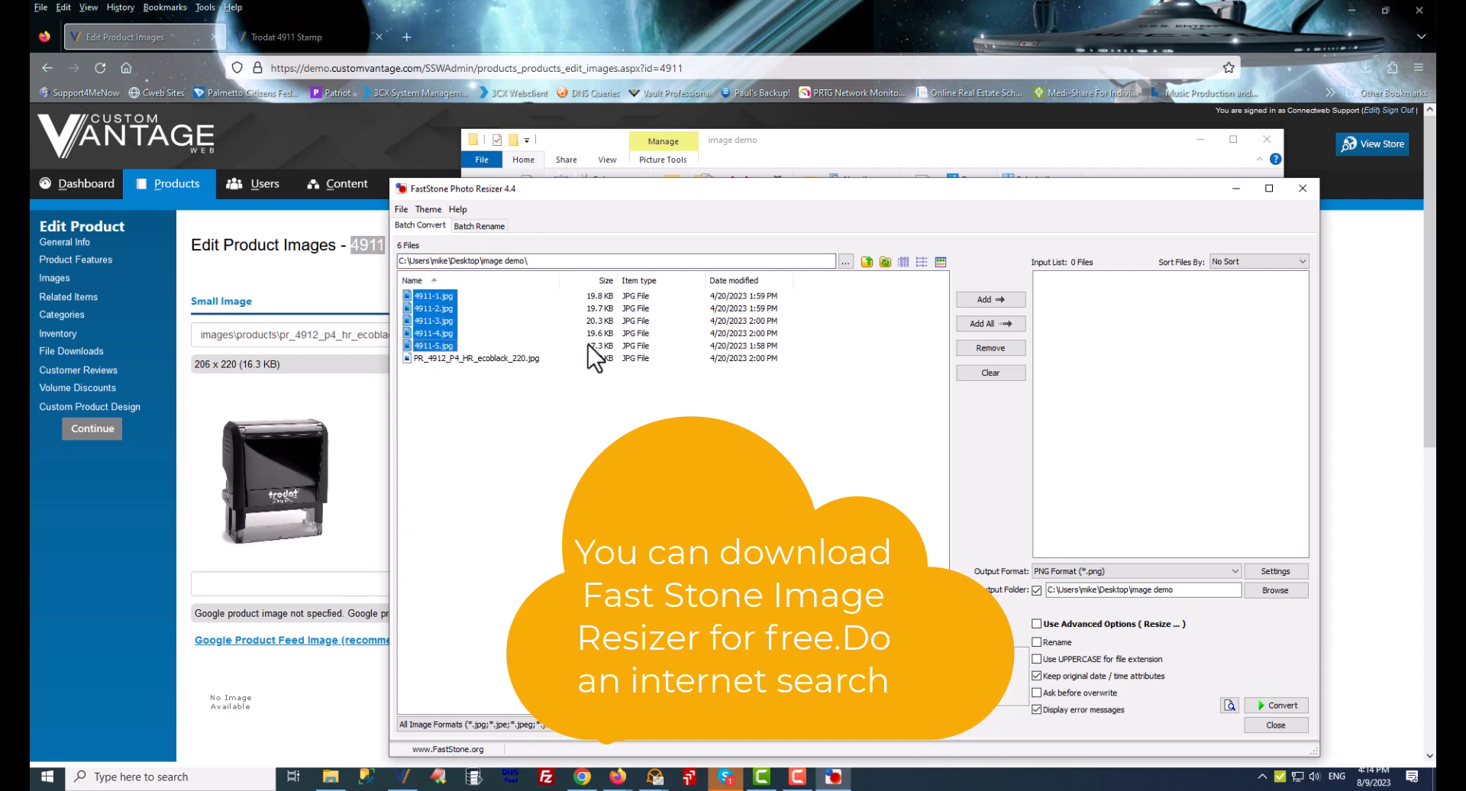
left_click(1015, 301)
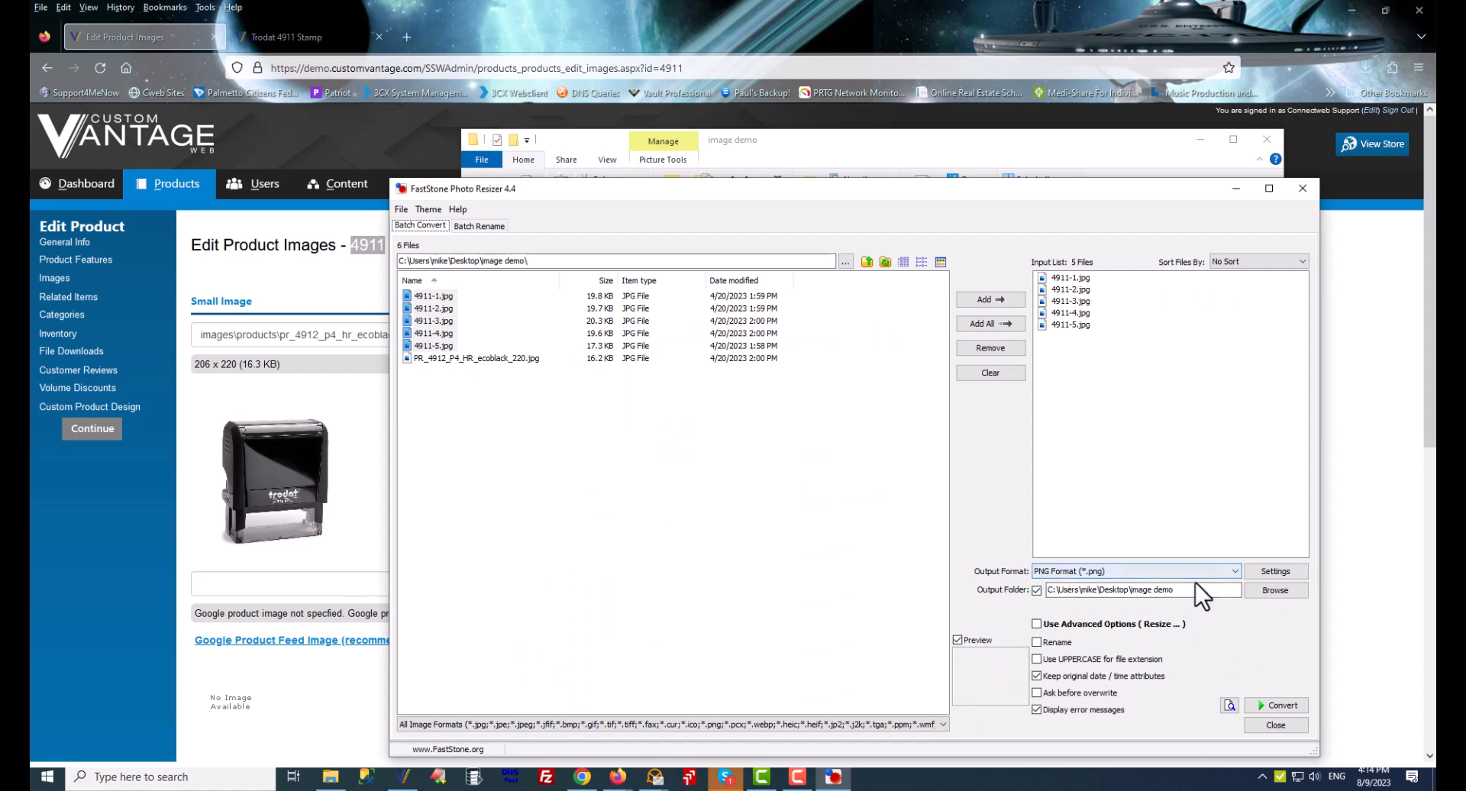
Convert 4911-1.jpg through 4911-5.jpg to PNG format, output them to the image demo folder, and close the photo resizer.
left_click(1151, 573)
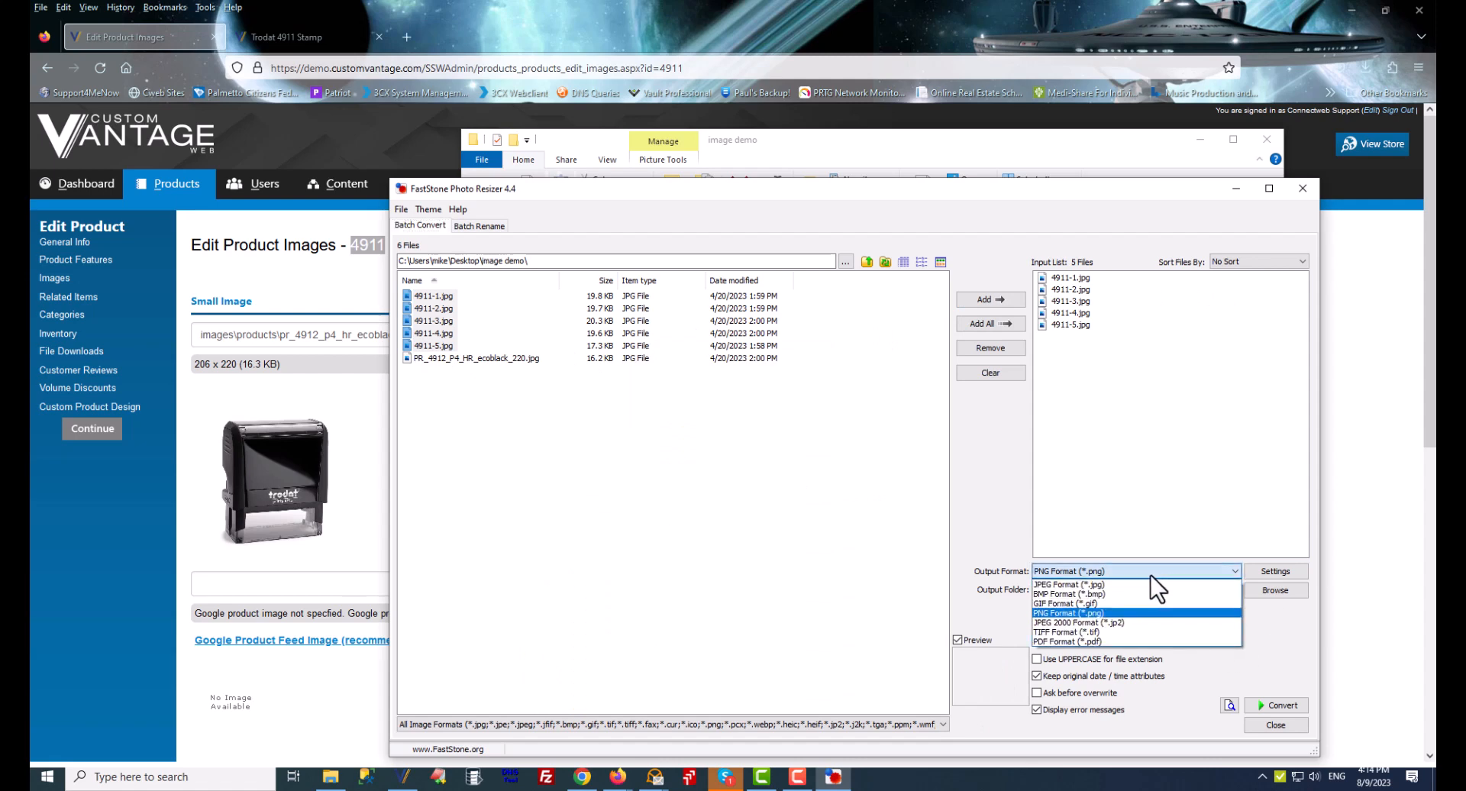
left_click(1107, 611)
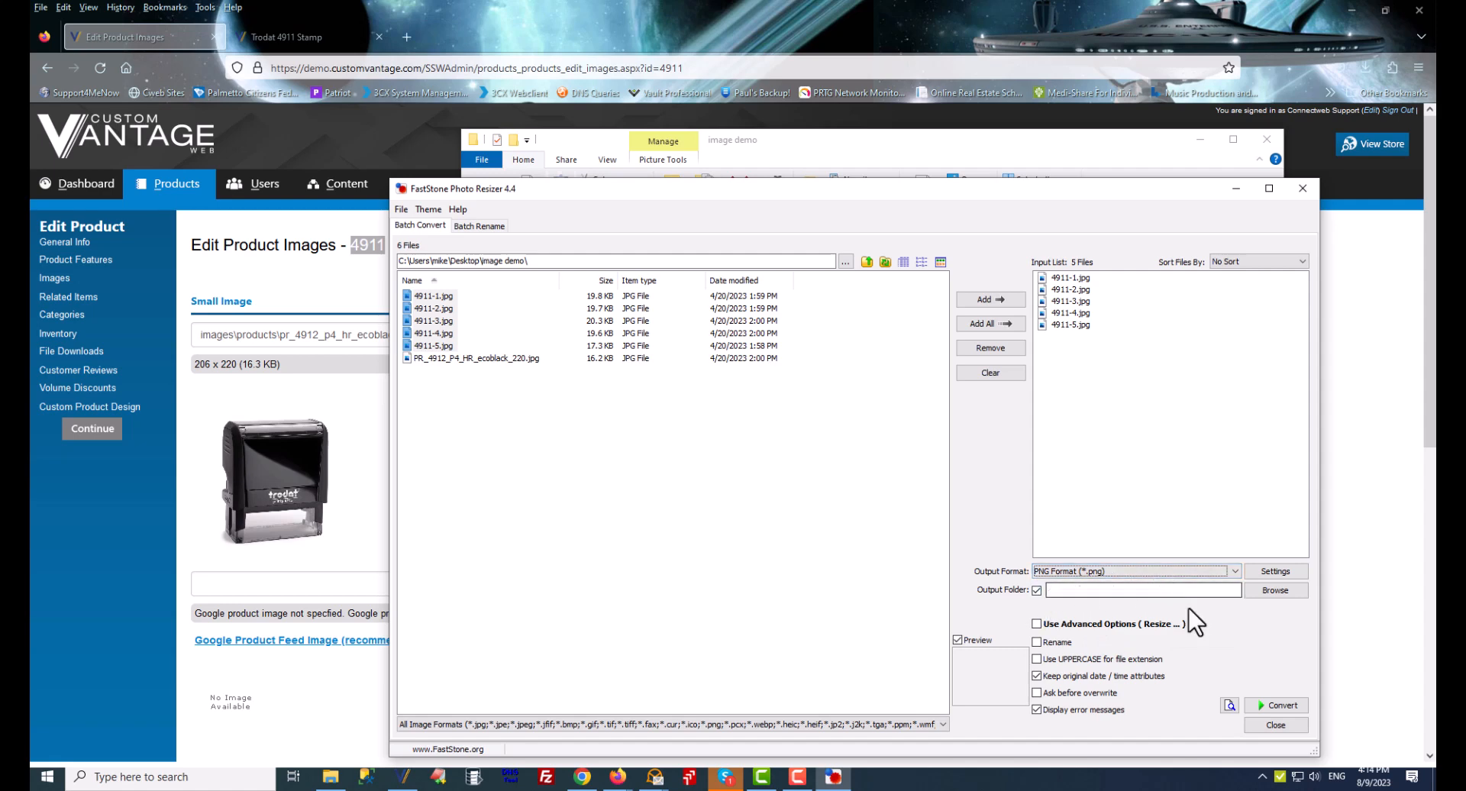
left_click(1286, 705)
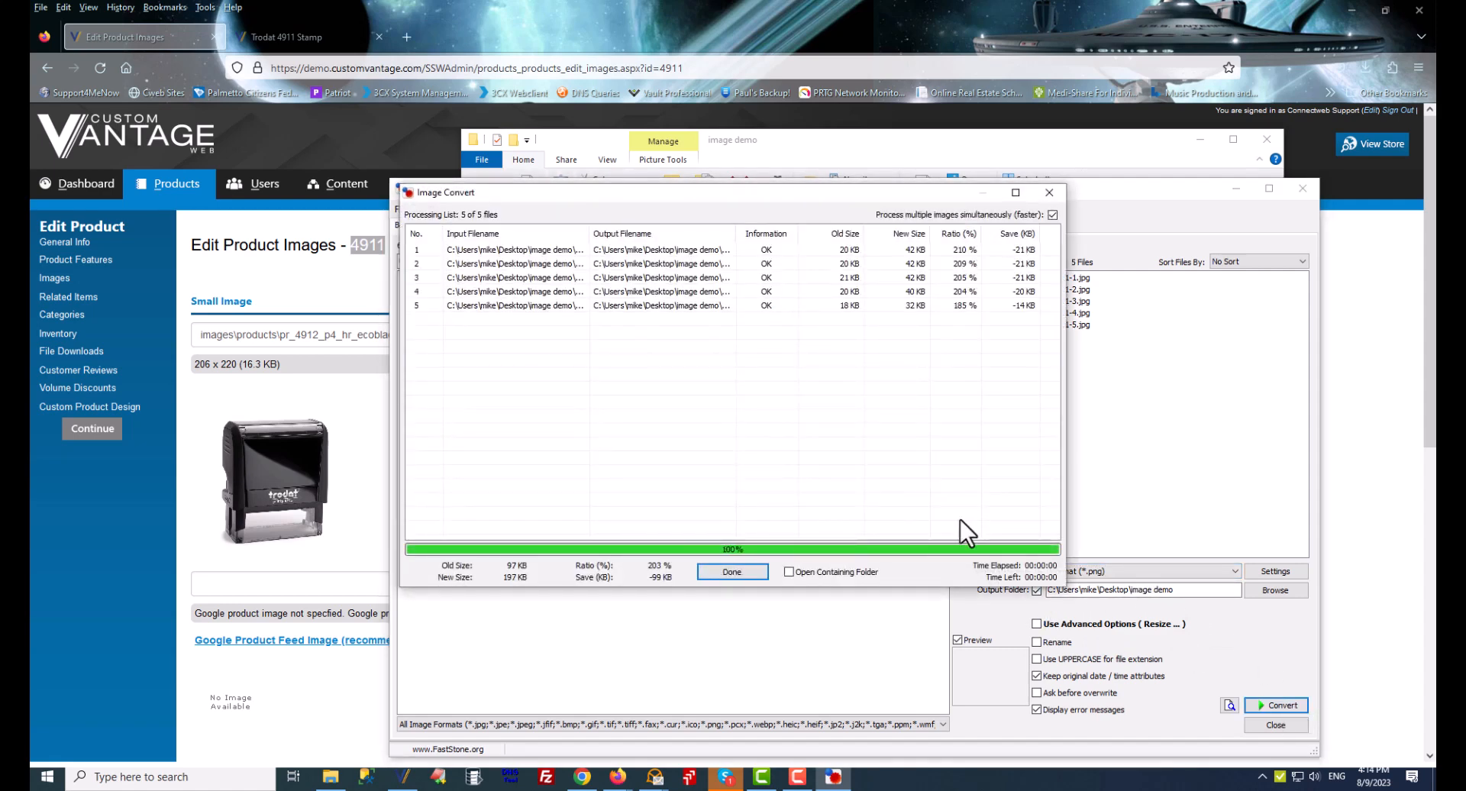
left_click(722, 573)
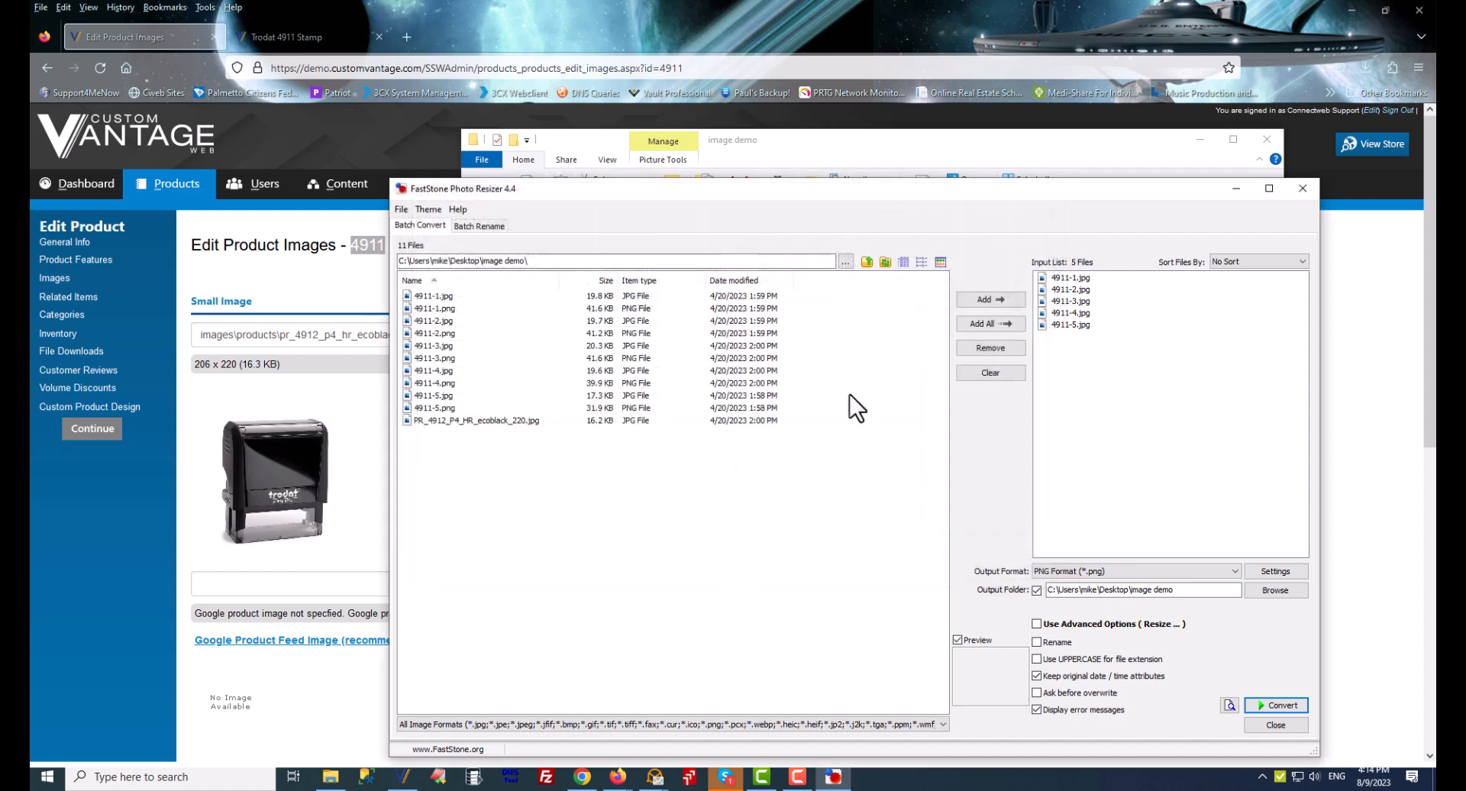
left_click(1304, 188)
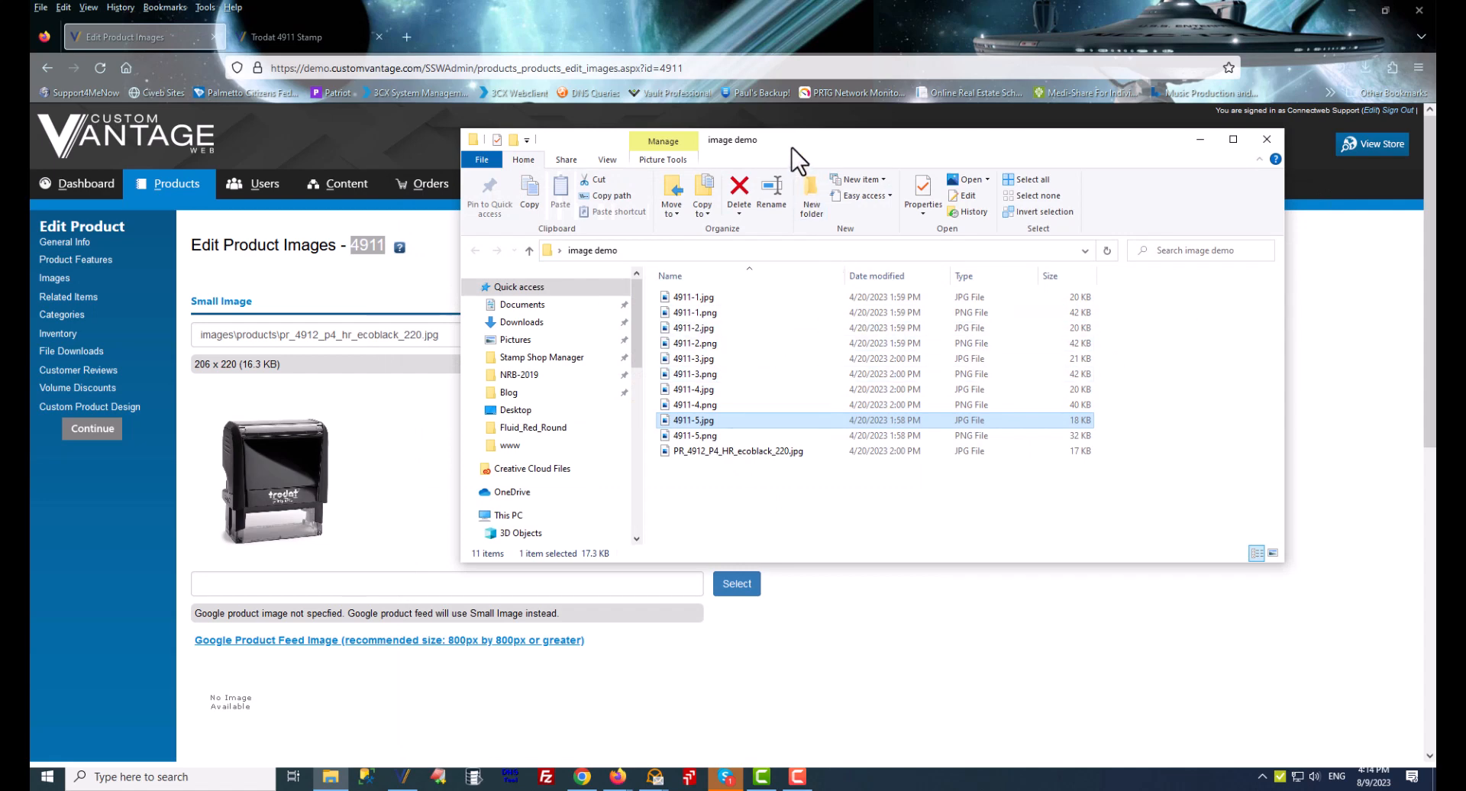
Move the image demo window aside, open the image browser from the product's Small Image setting, and start an upload to /images/Products.
left_click_drag(791, 150, 1205, 240)
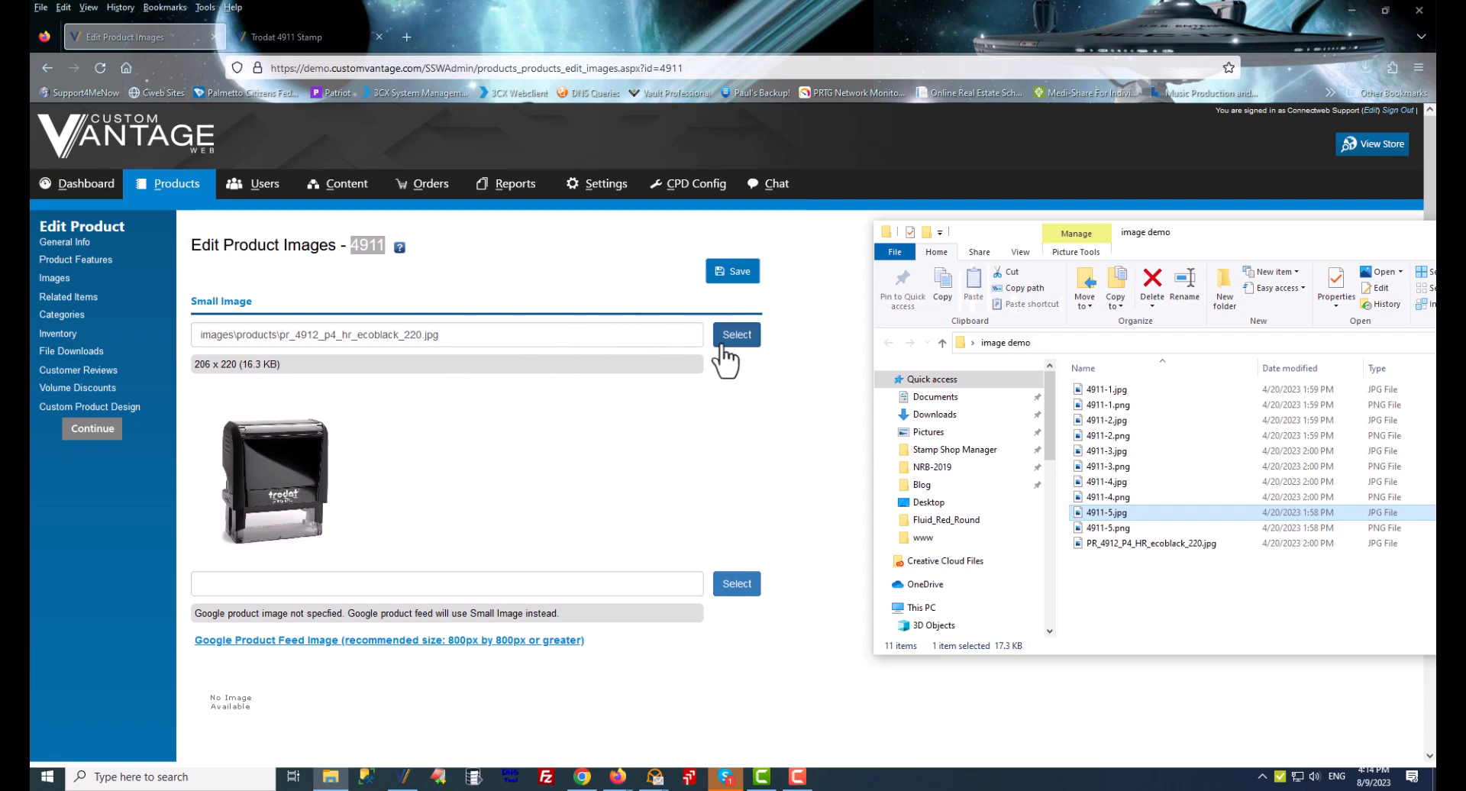
left_click_drag(516, 341, 226, 341)
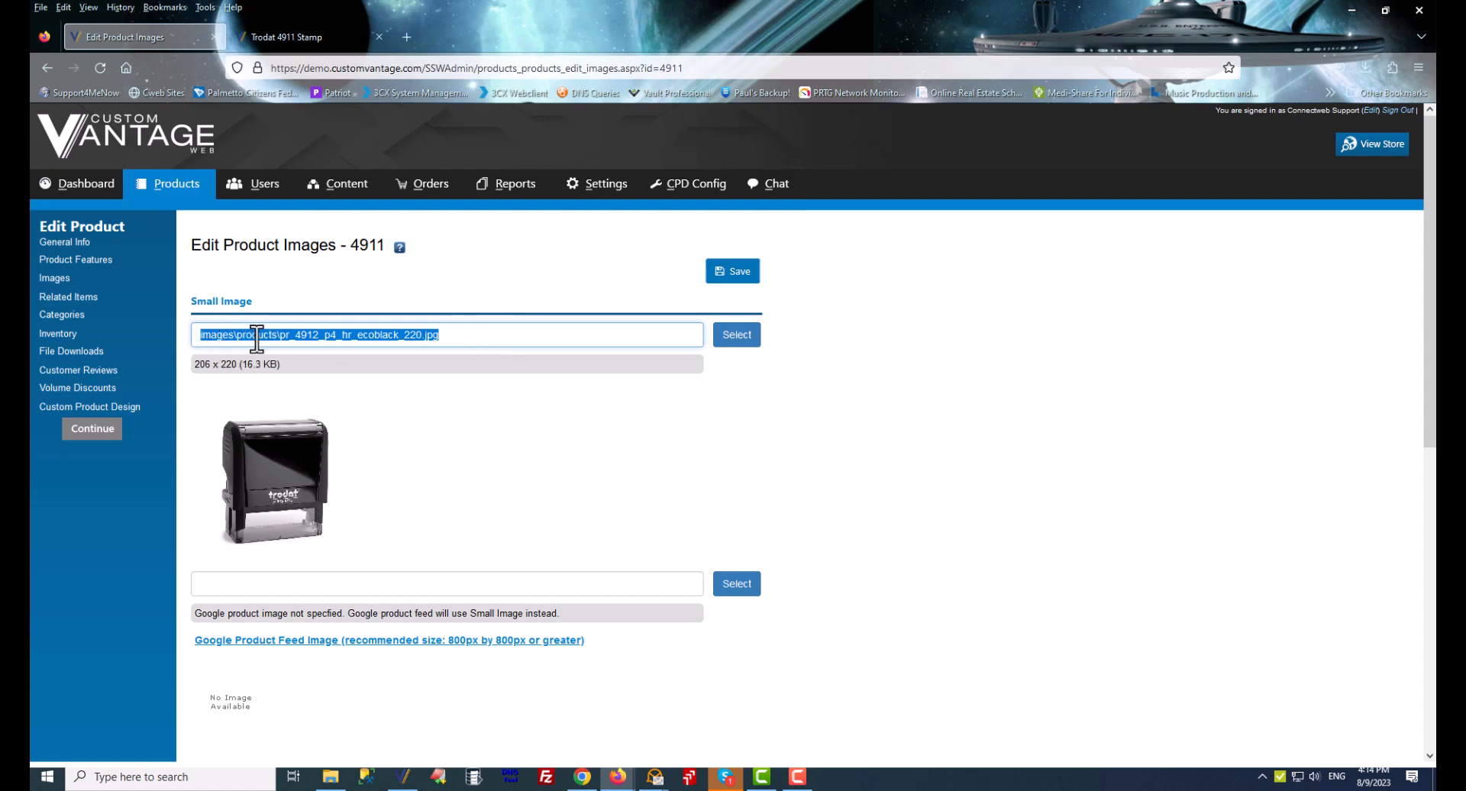
right_click(295, 335)
left_click(334, 422)
left_click(734, 346)
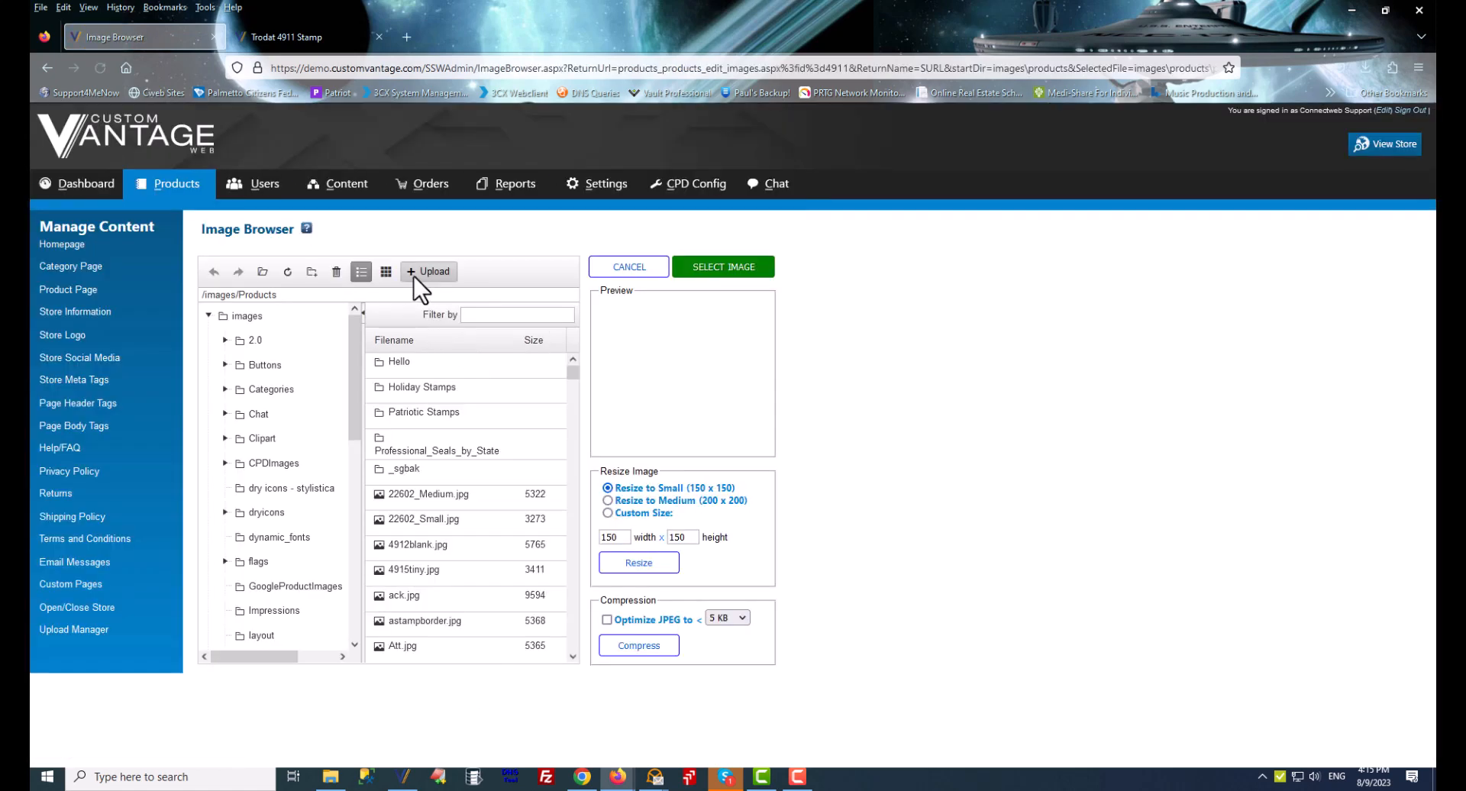
left_click(424, 272)
Upload 4911-1.png through 4911-5.png from the image demo folder to /images/Products and leave the image browser without selecting an image.
key("alt+Tab")
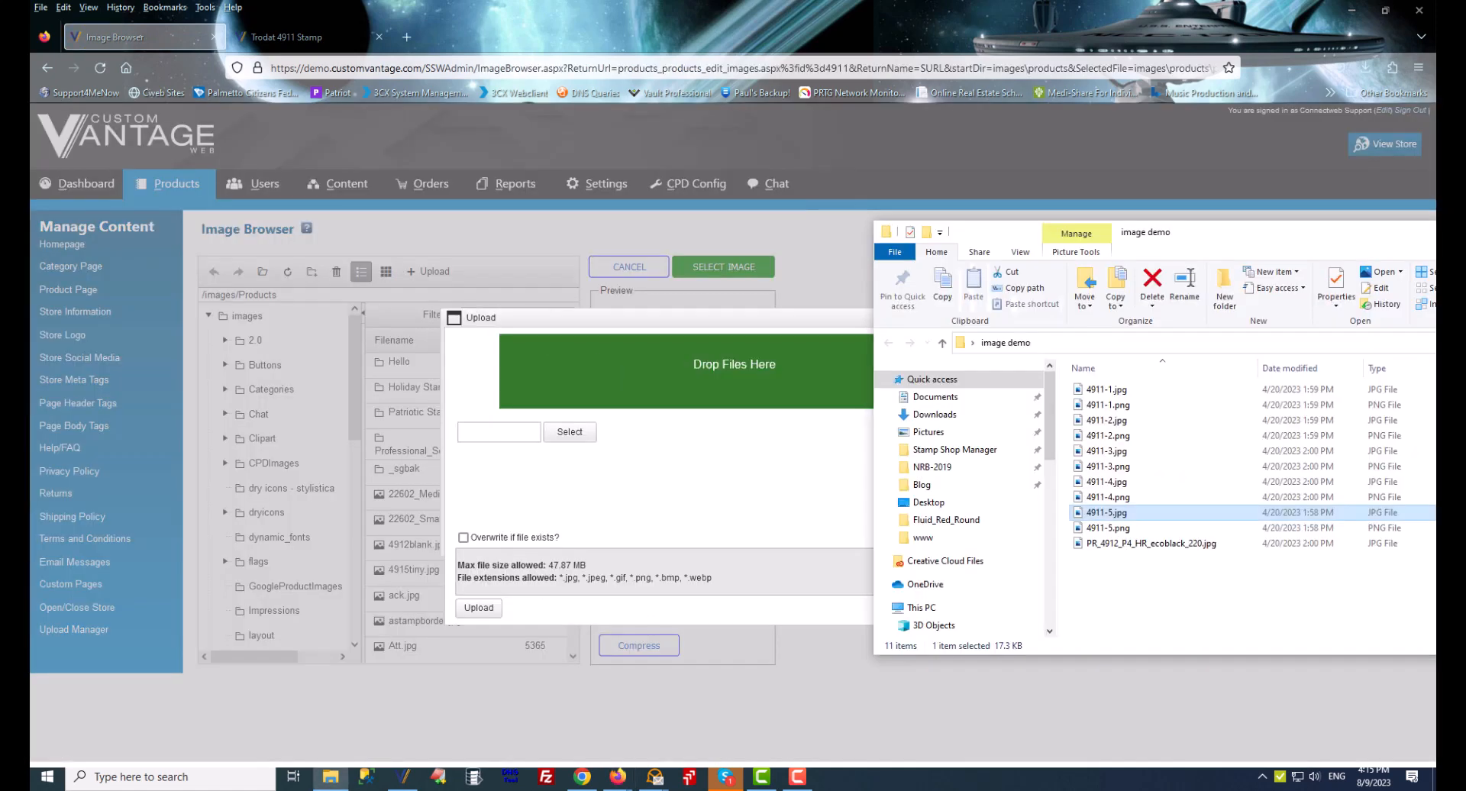
left_click(1084, 405)
left_click(1126, 437, "ctrl")
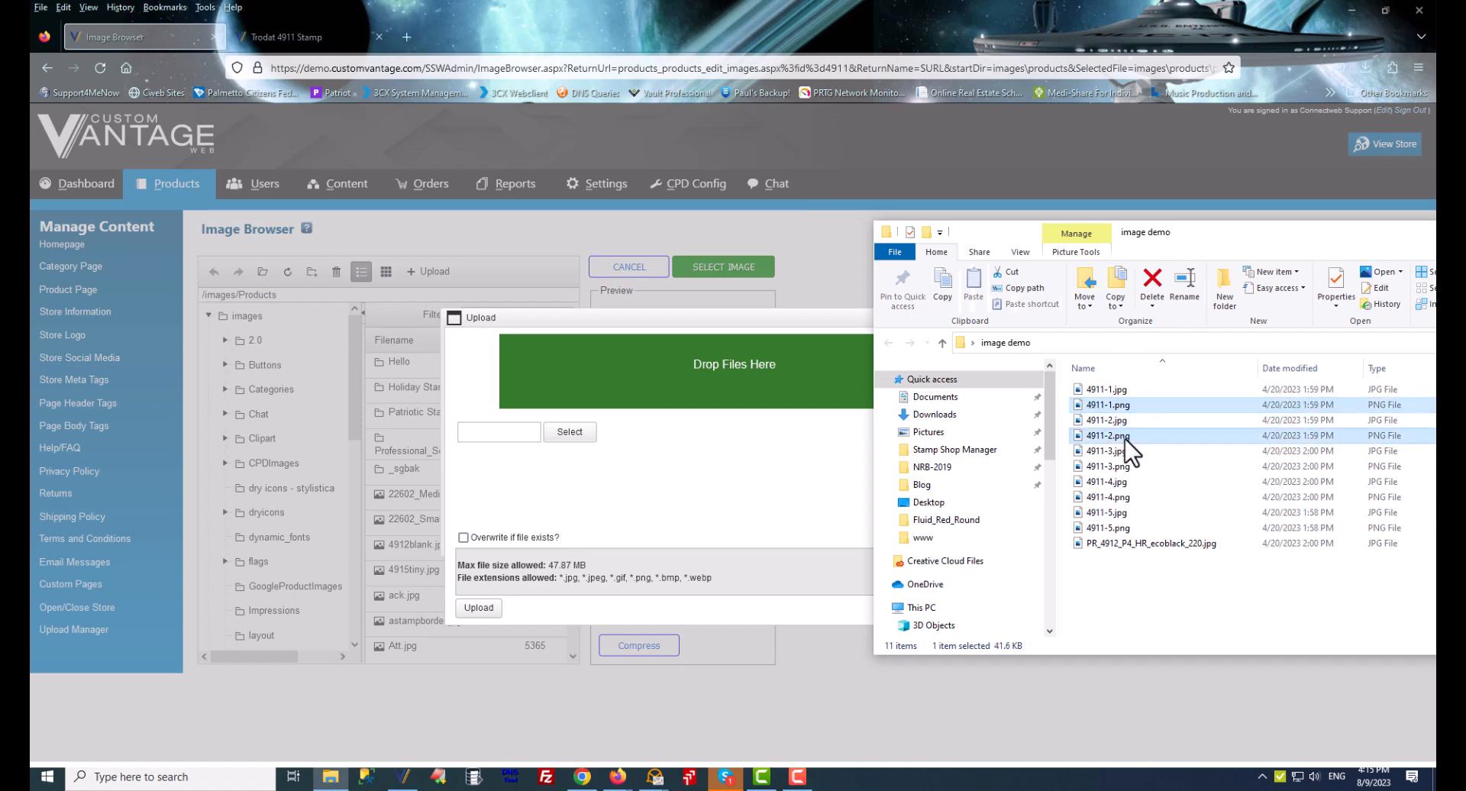
left_click(1125, 467, "ctrl")
left_click(1120, 497, "ctrl")
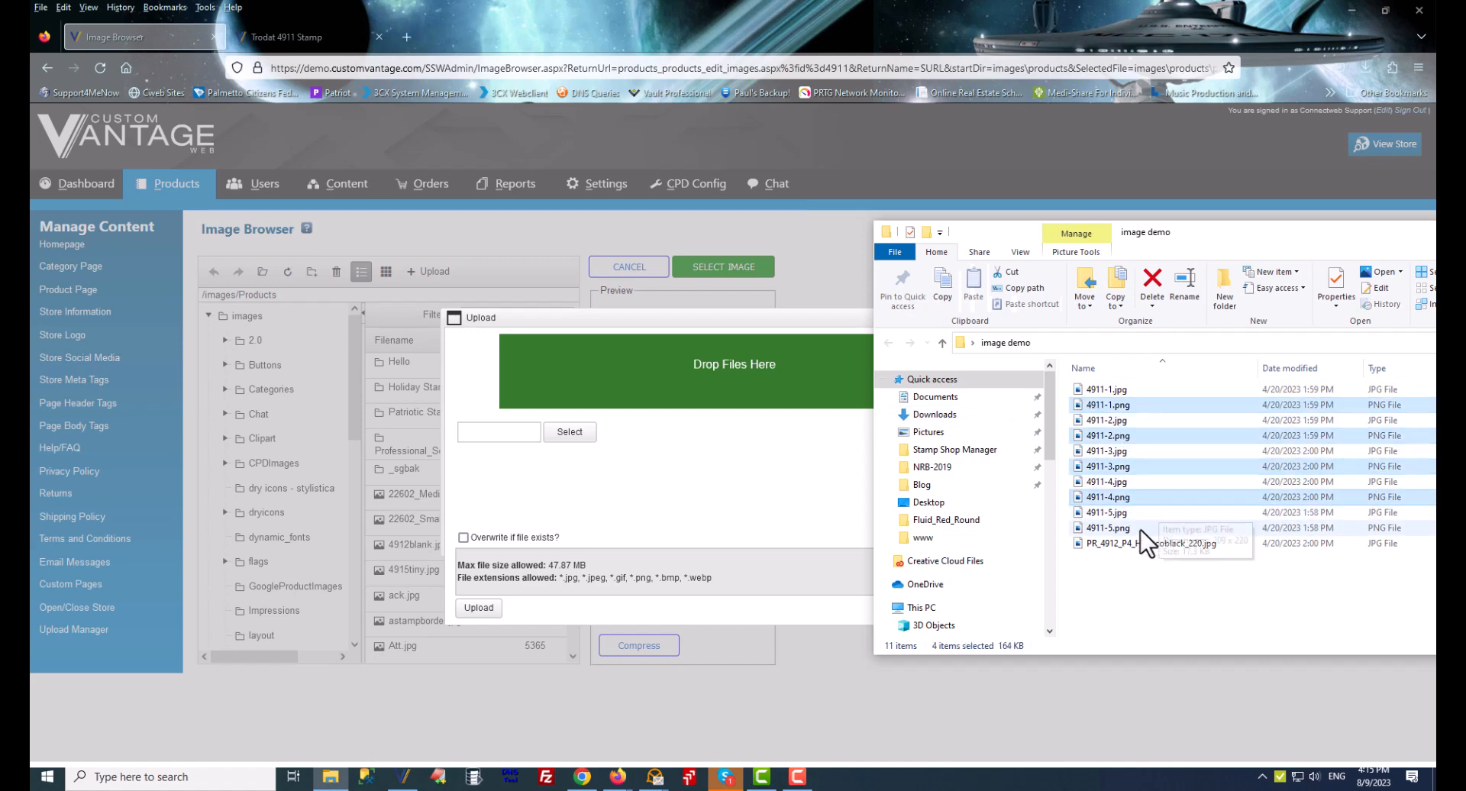
left_click(1138, 528, "ctrl")
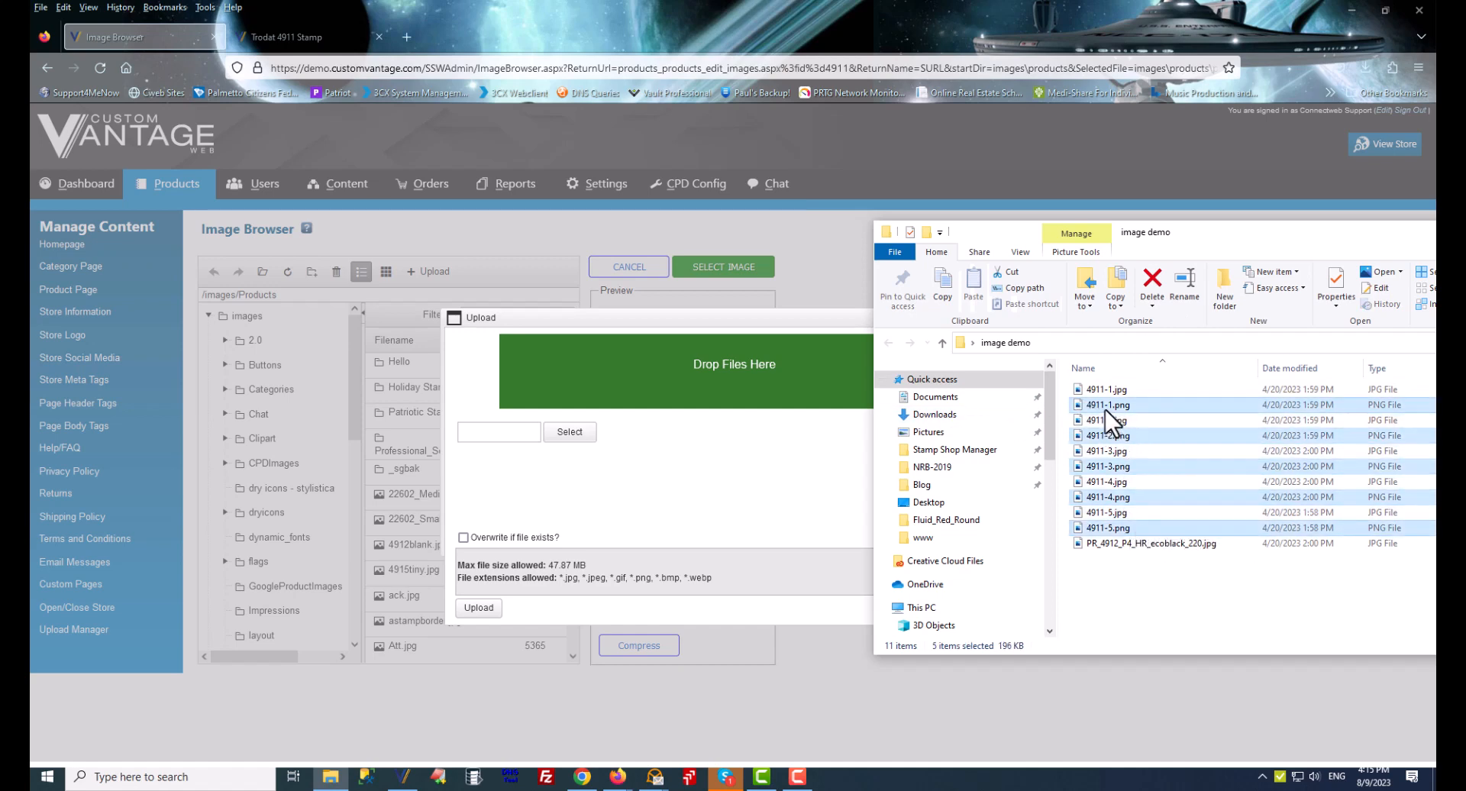
left_click_drag(1106, 409, 791, 365)
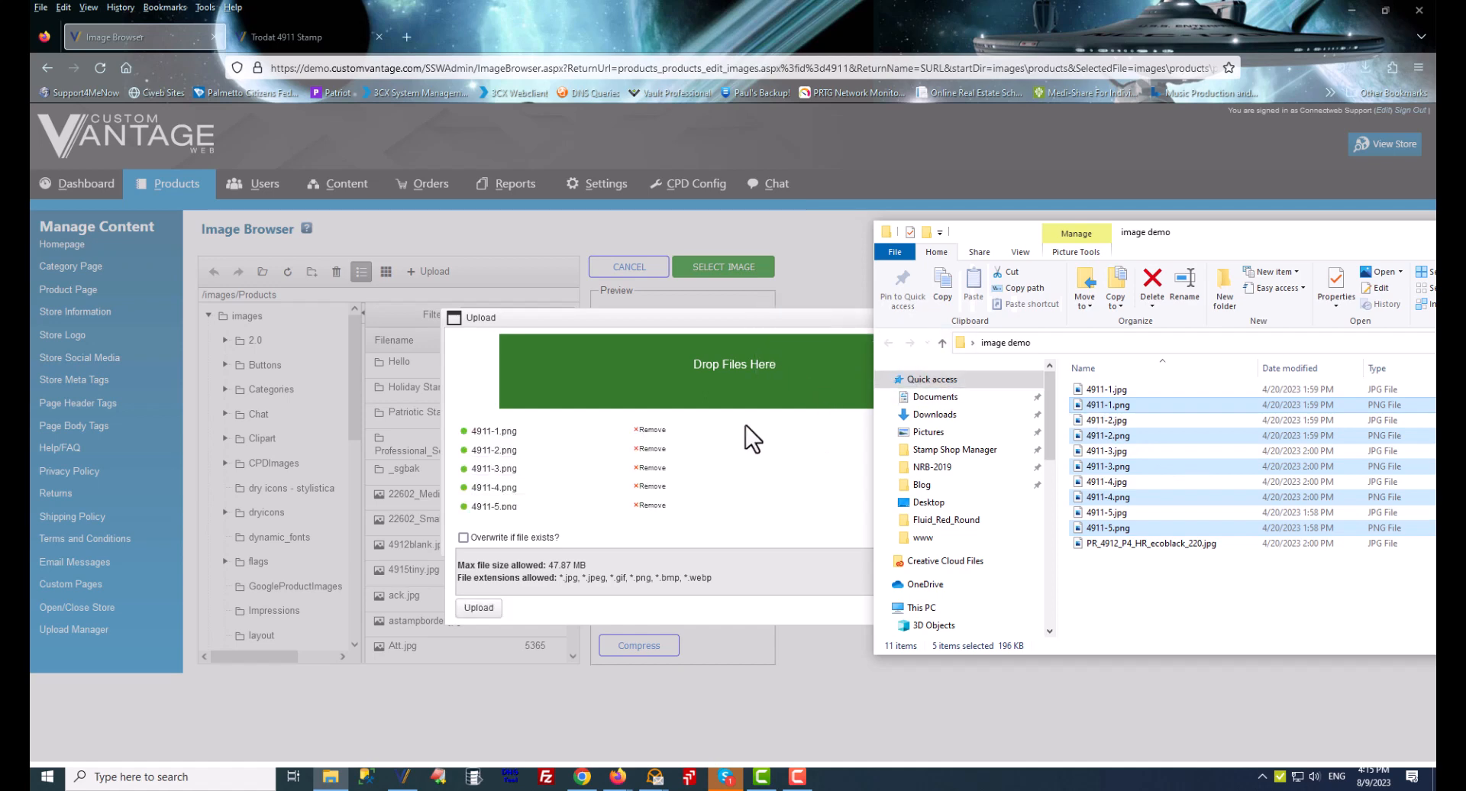
left_click(482, 608)
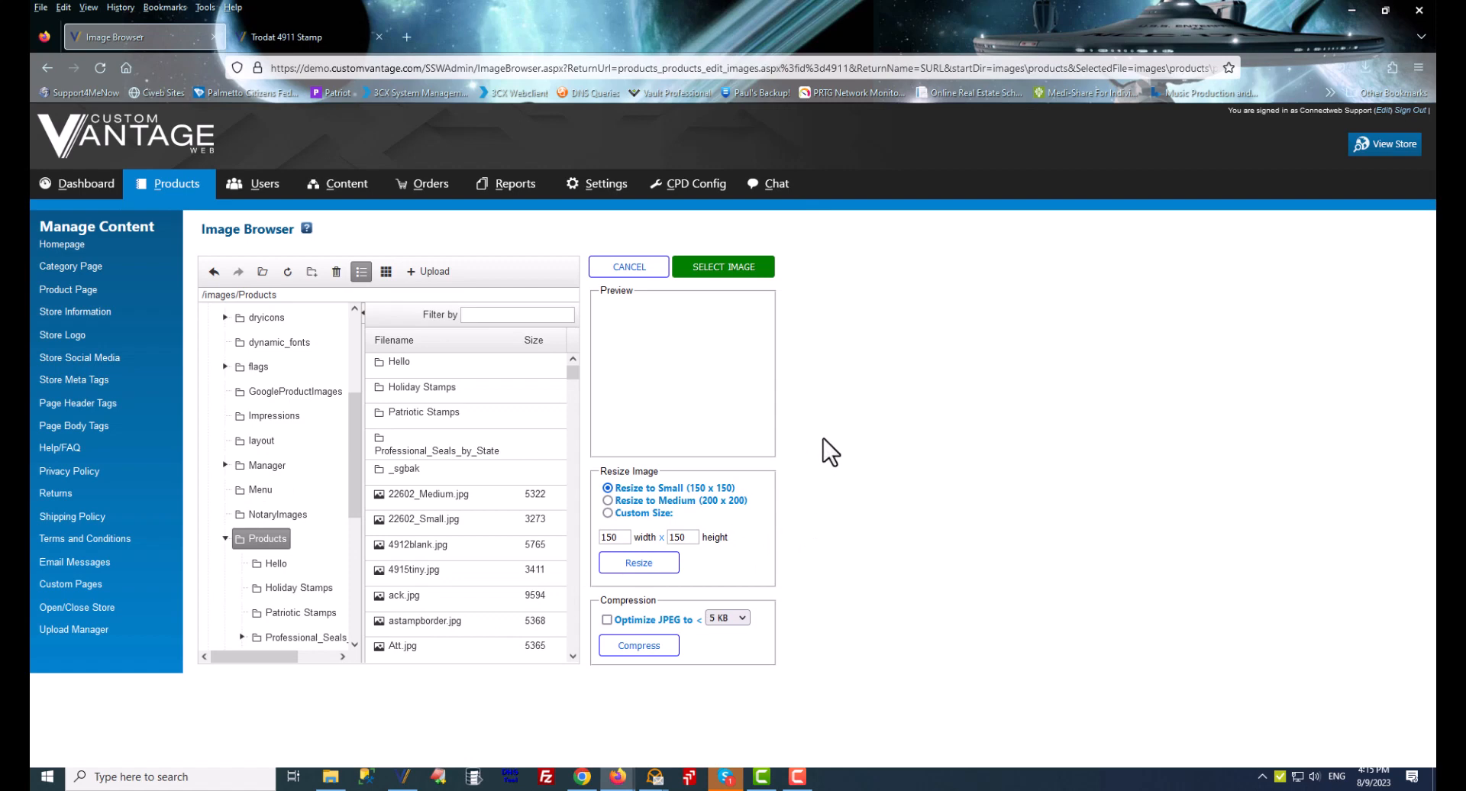
left_click(631, 267)
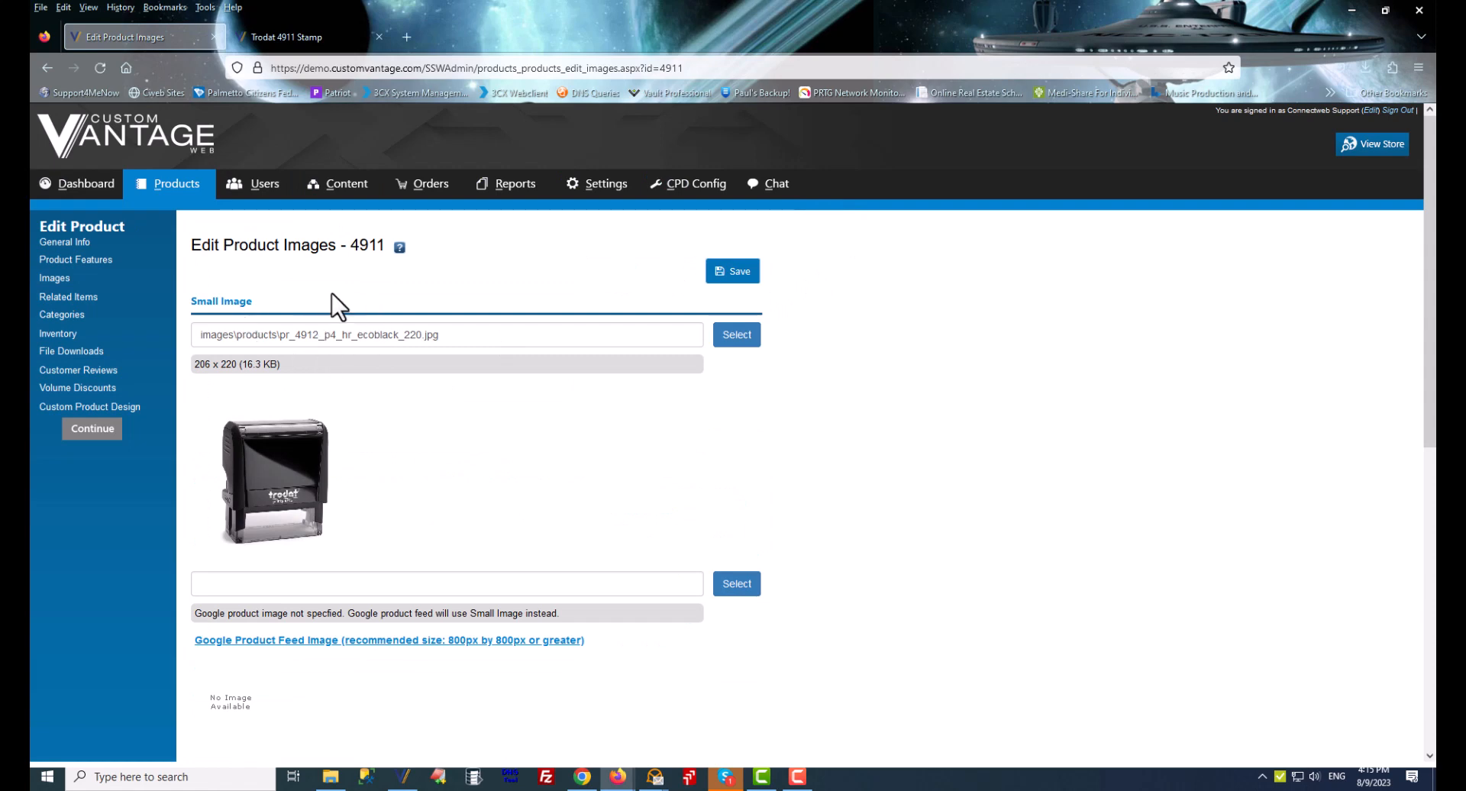
Reload the Trodat 4911 Stamp store page and view each mount color image in its thumbnail gallery.
left_click(287, 38)
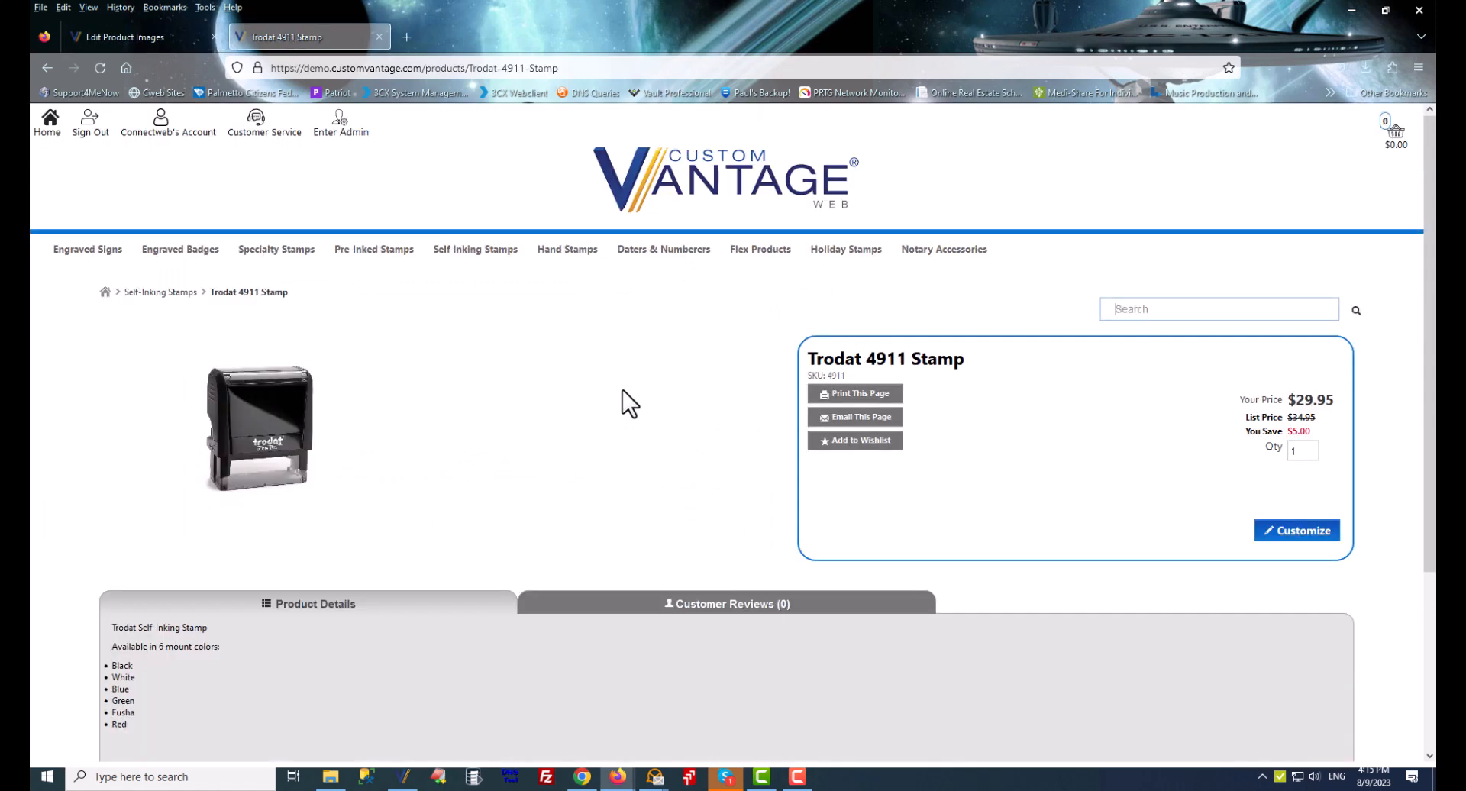
key("F5")
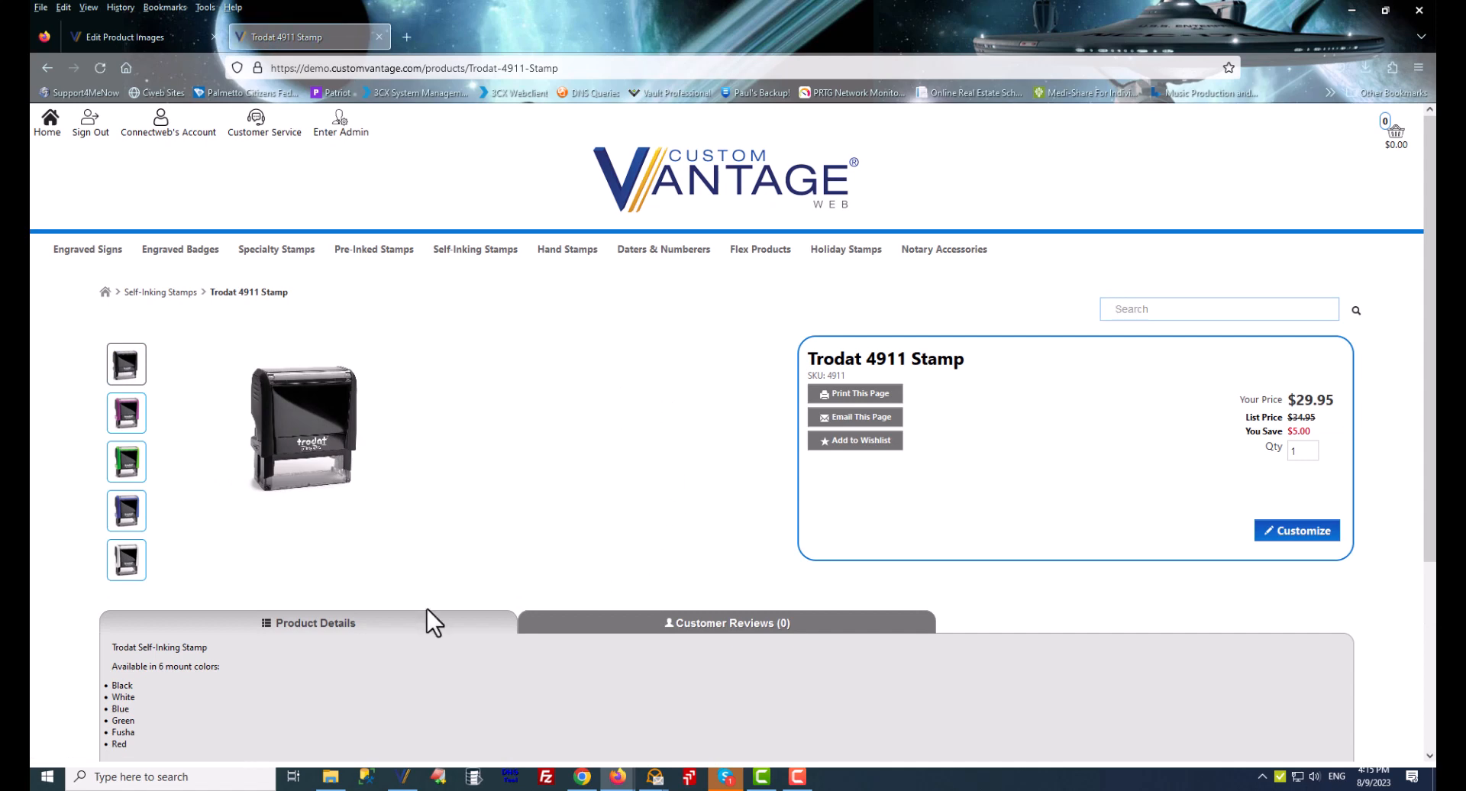
left_click(128, 413)
left_click(130, 463)
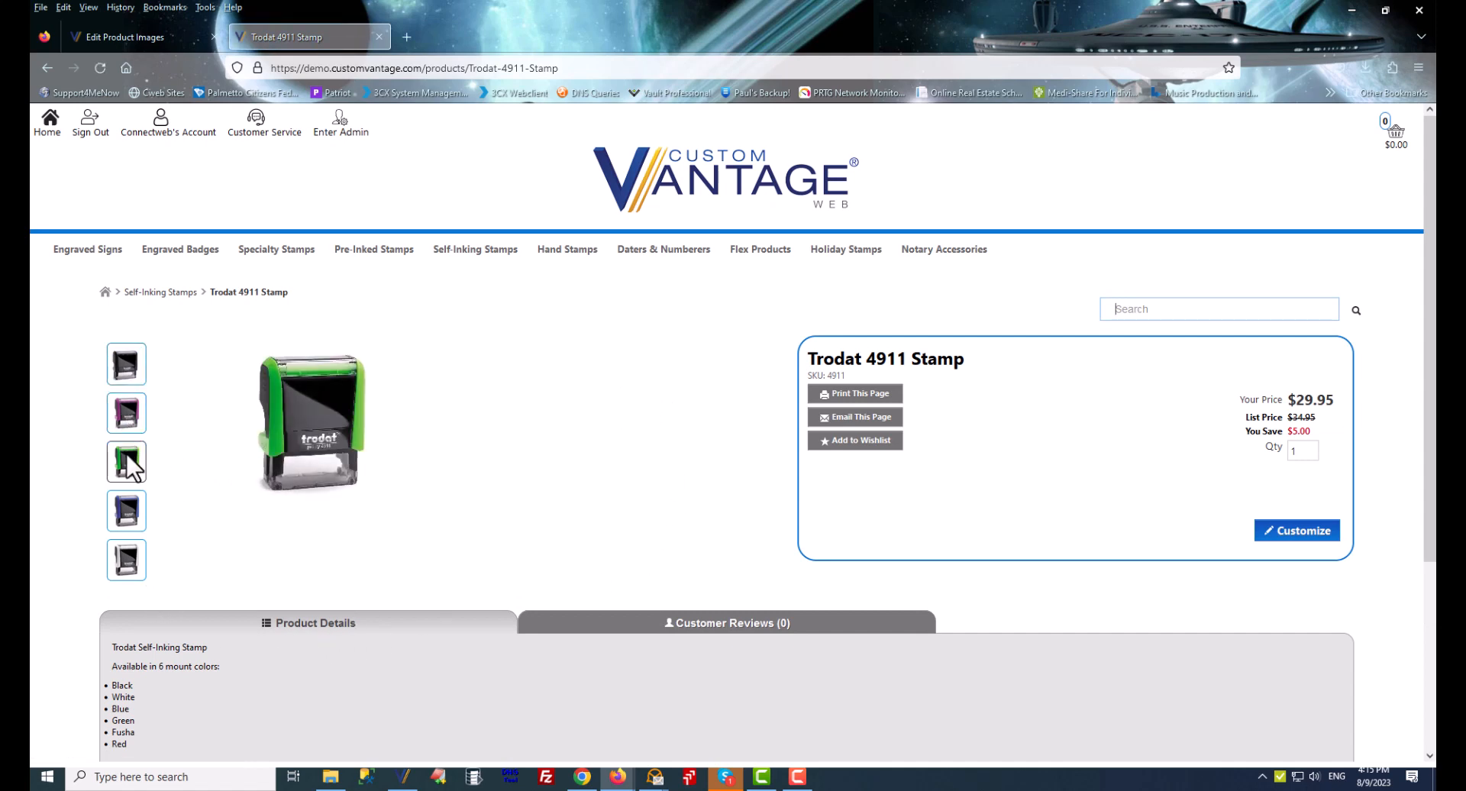
left_click(134, 512)
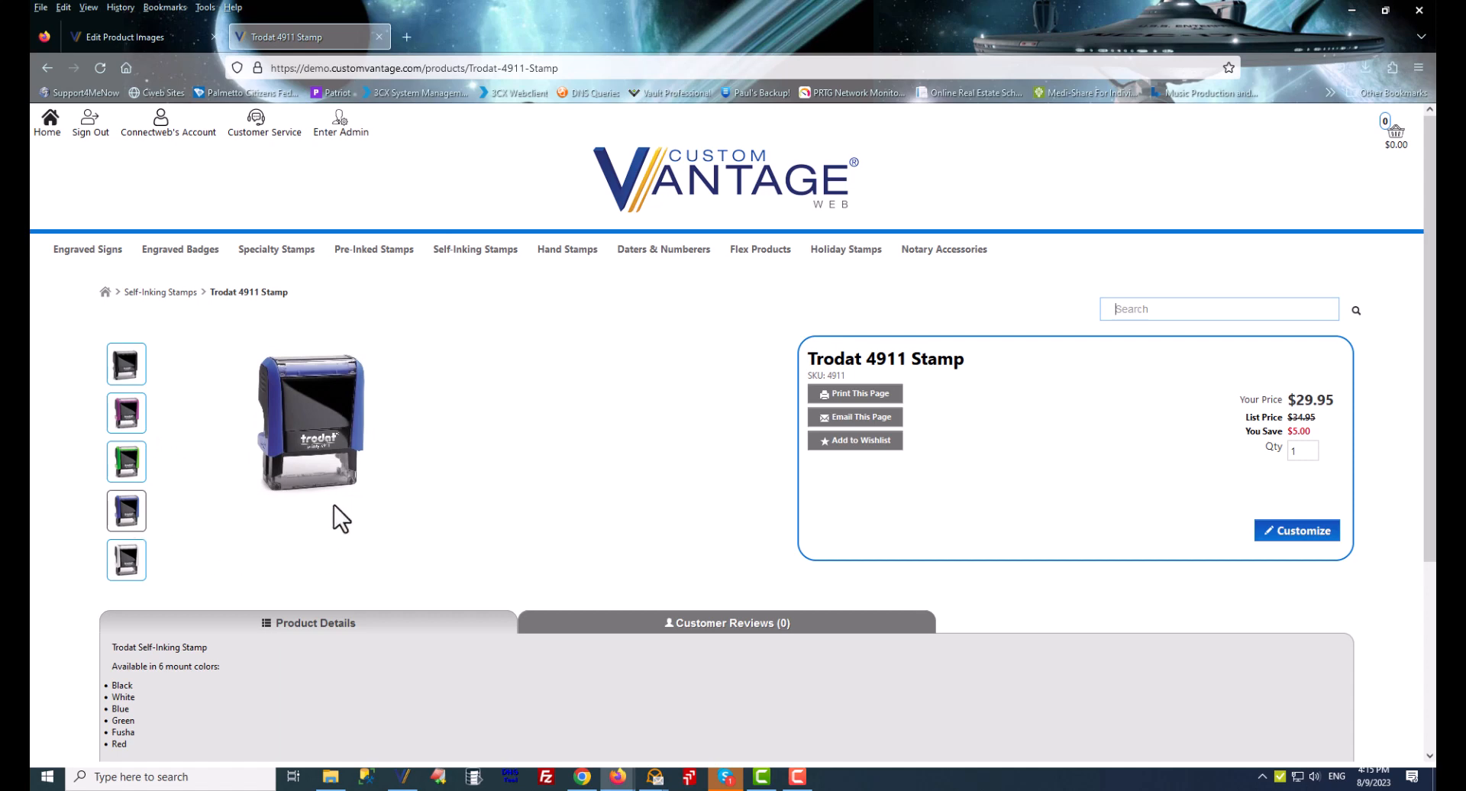
left_click(120, 568)
left_click(126, 375)
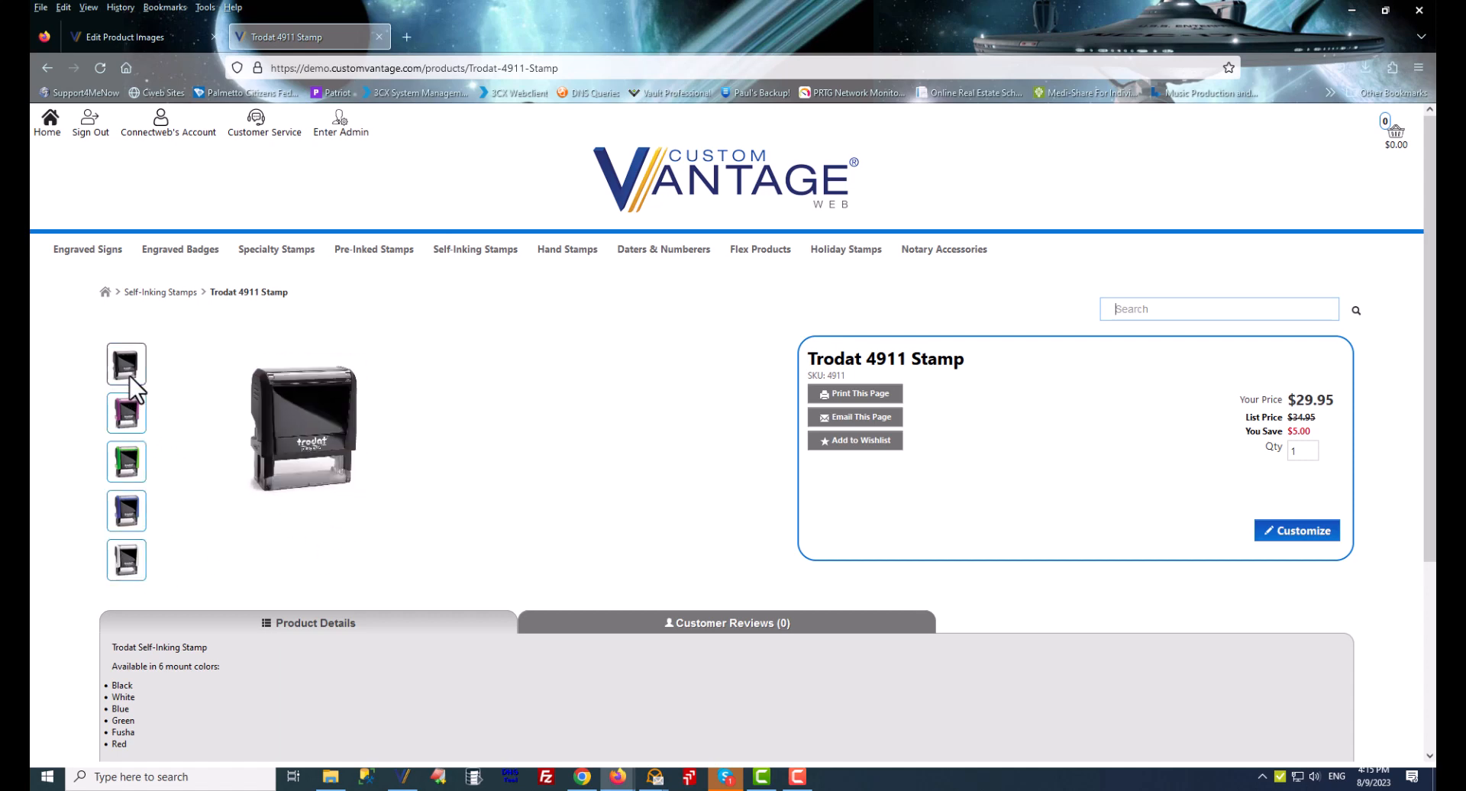
left_click(128, 416)
left_click(128, 462)
left_click(128, 510)
left_click(126, 561)
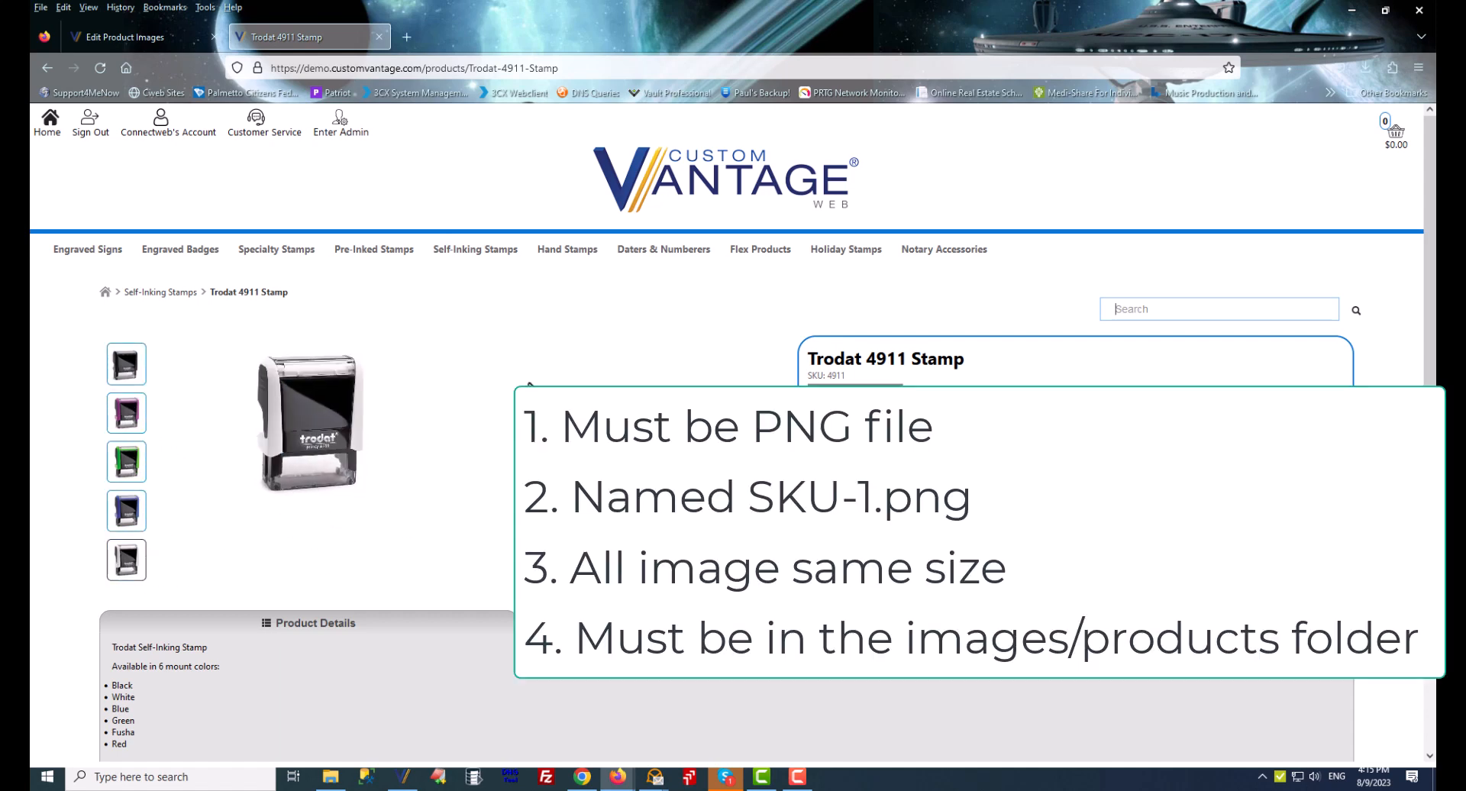